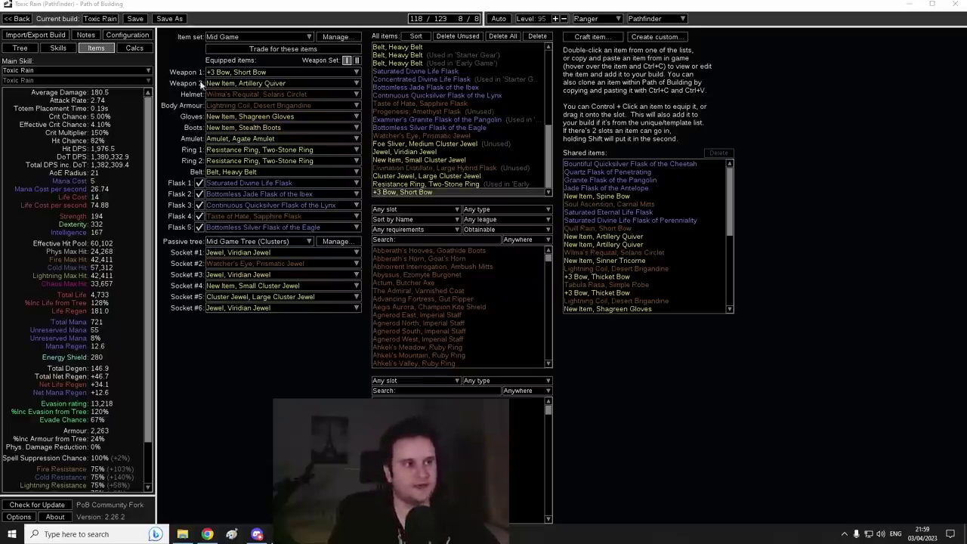
- Compare the Early Game item set, then return the build to the Mid Game item set
mouse_move(225, 74)
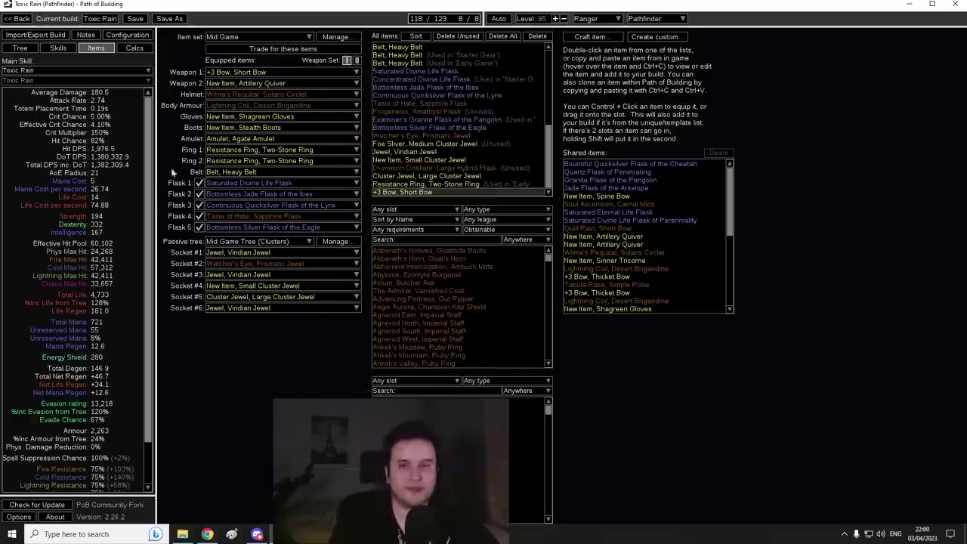
left_click(238, 36)
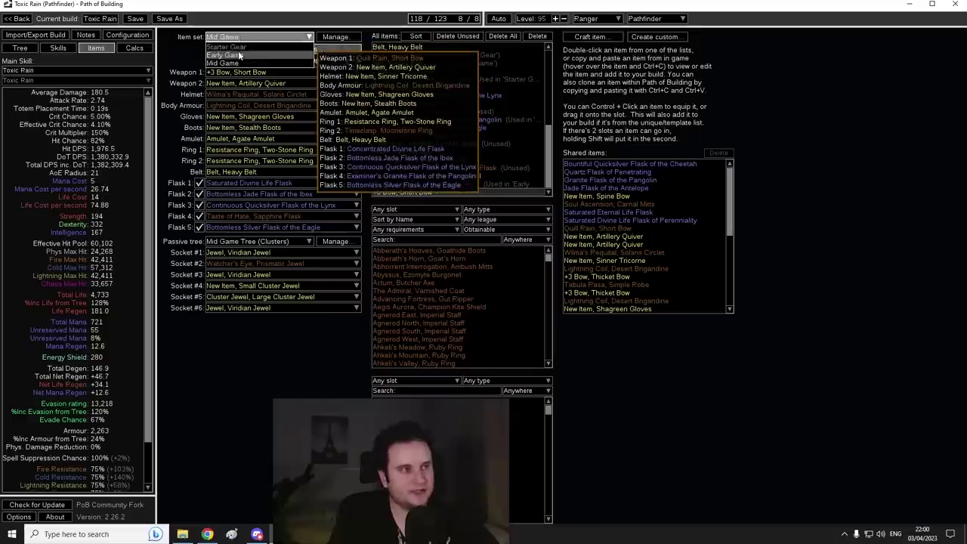
left_click(225, 55)
left_click(230, 36)
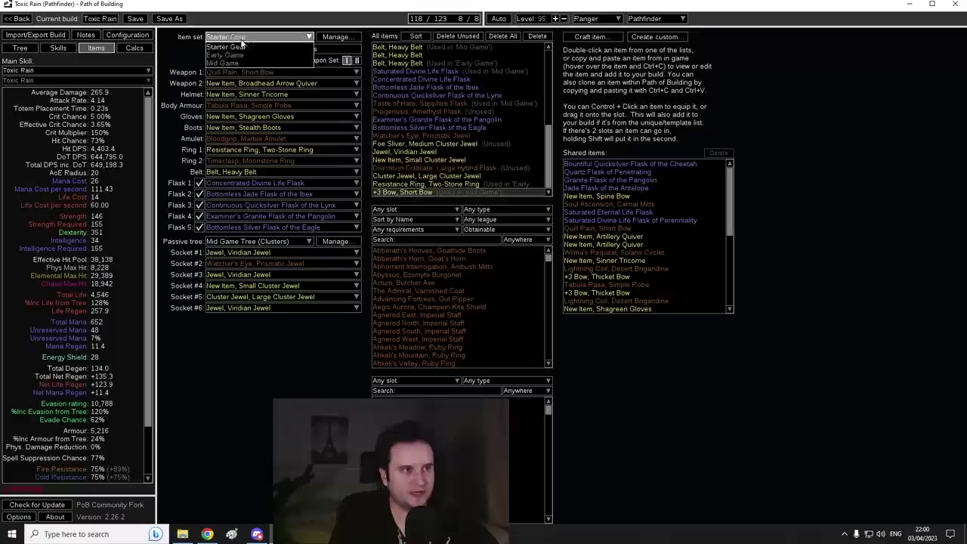
left_click(224, 63)
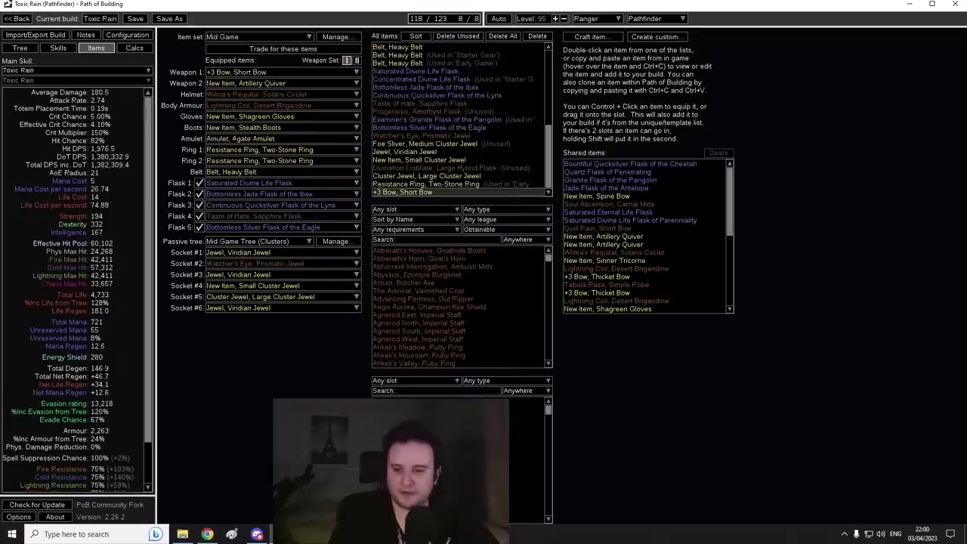
- Bring up the leveling notes and highlight the Budget and Endgame bow craft lines
key("alt+Tab")
left_click_drag(229, 221, 313, 221)
left_click_drag(215, 254, 296, 253)
- Highlight the budget craft line and its essence and currency costs, then switch to The Porcupine wiki page
left_click(294, 254)
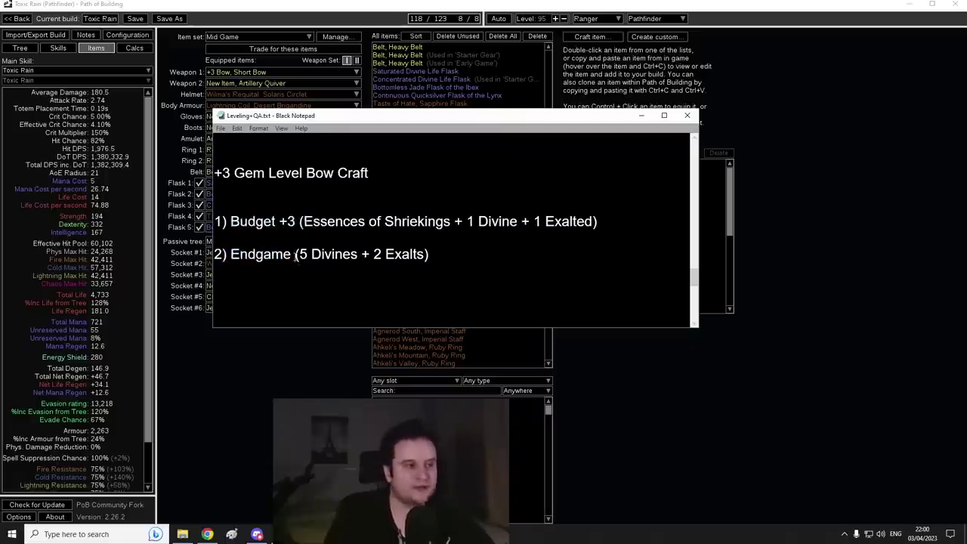
left_click_drag(230, 221, 620, 224)
left_click(213, 237)
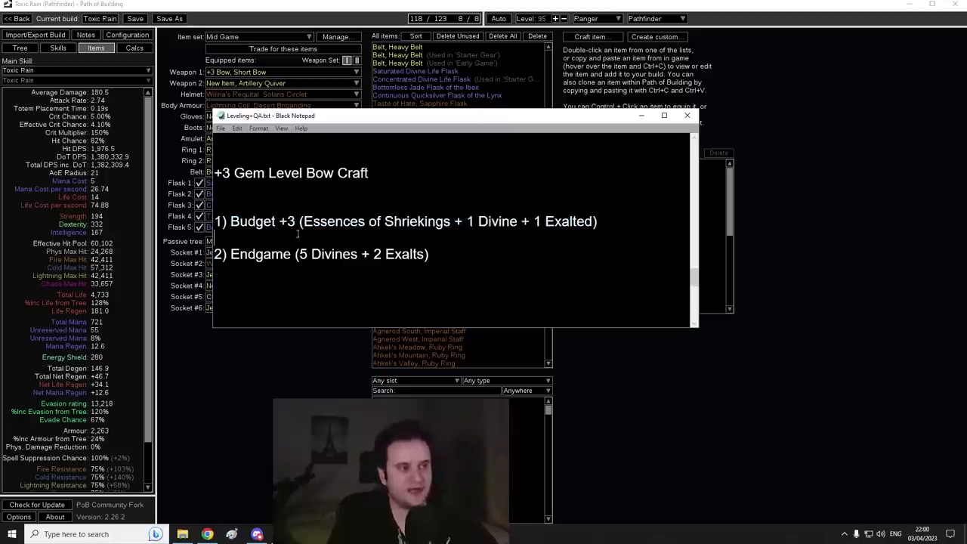
left_click_drag(216, 223, 538, 222)
left_click(304, 224)
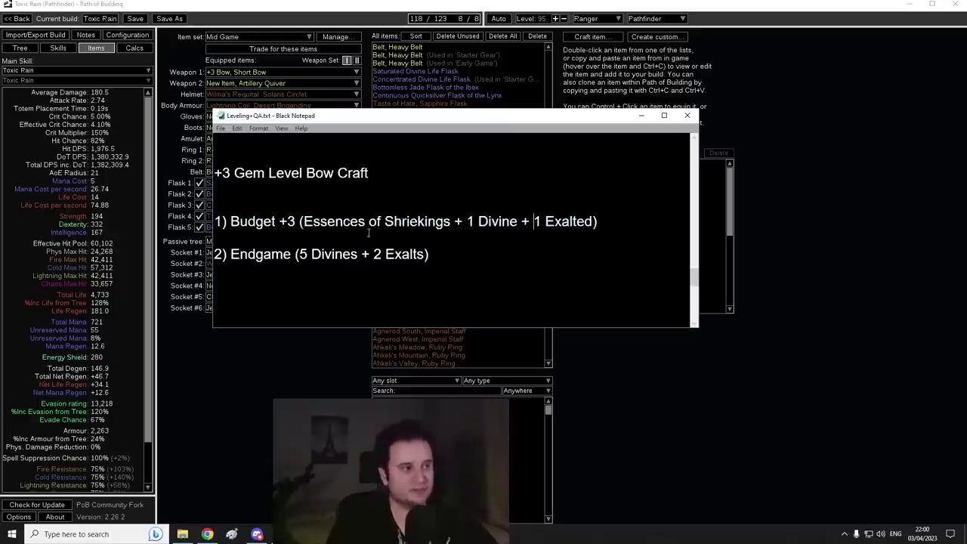
left_click_drag(304, 224, 433, 235)
key("alt+Tab")
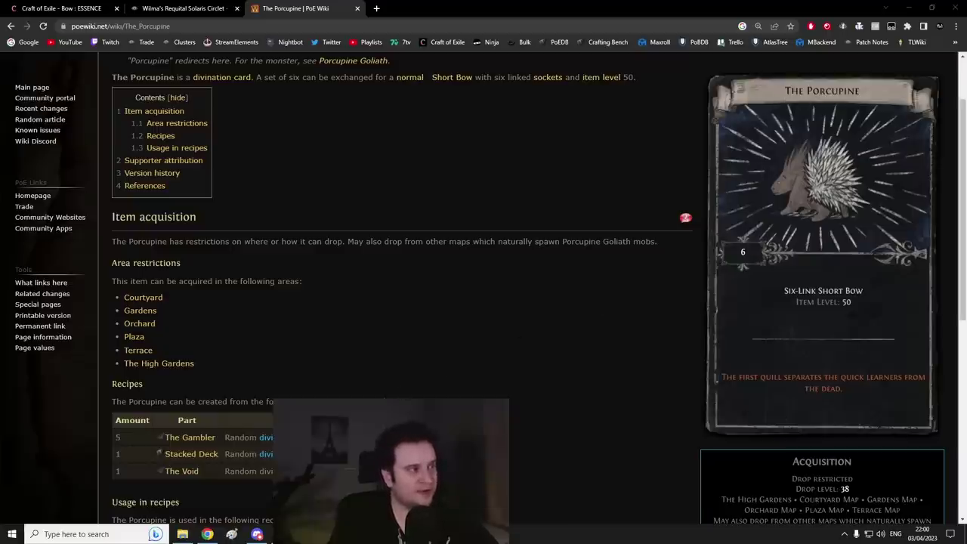
left_click_drag(784, 290, 833, 302)
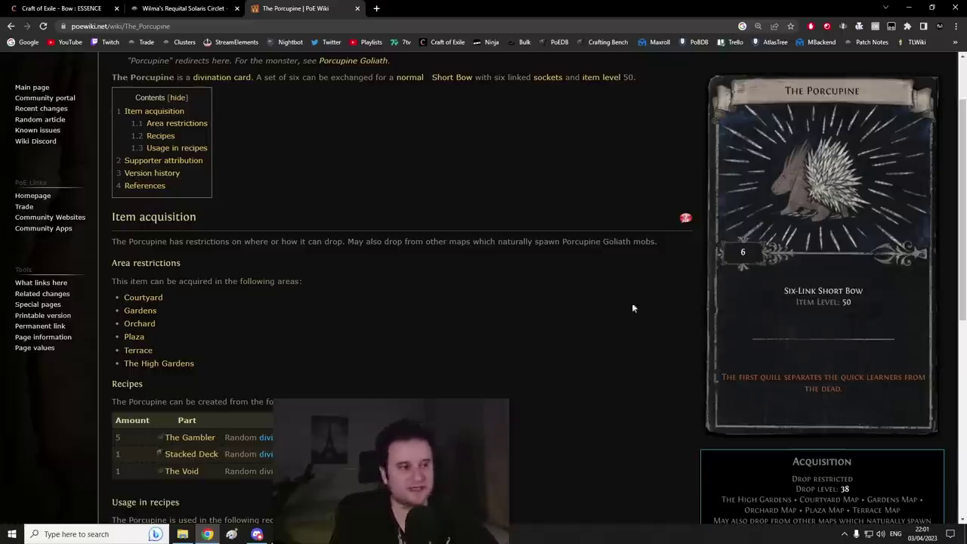
scroll(318, 191, "down", 2)
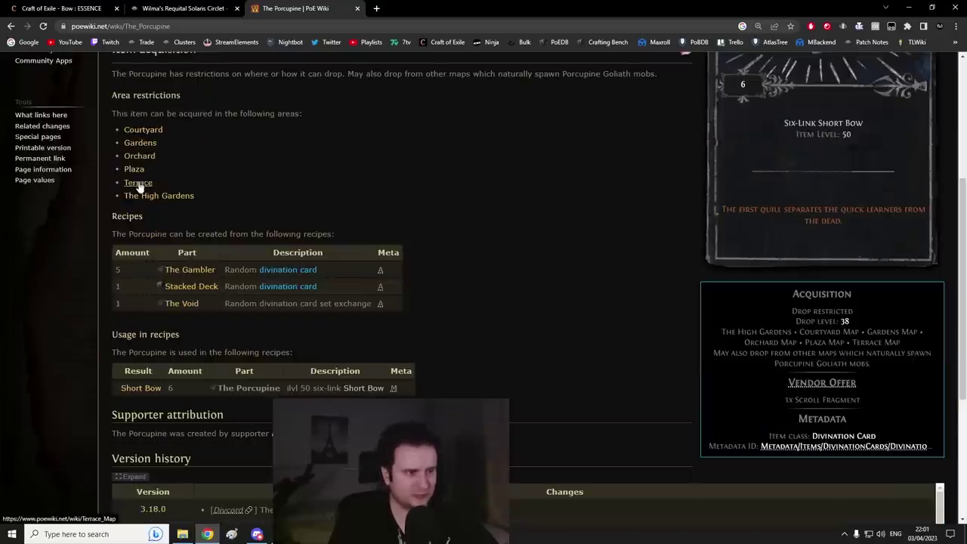
scroll(343, 238, "up", 3)
scroll(501, 260, "down", 2)
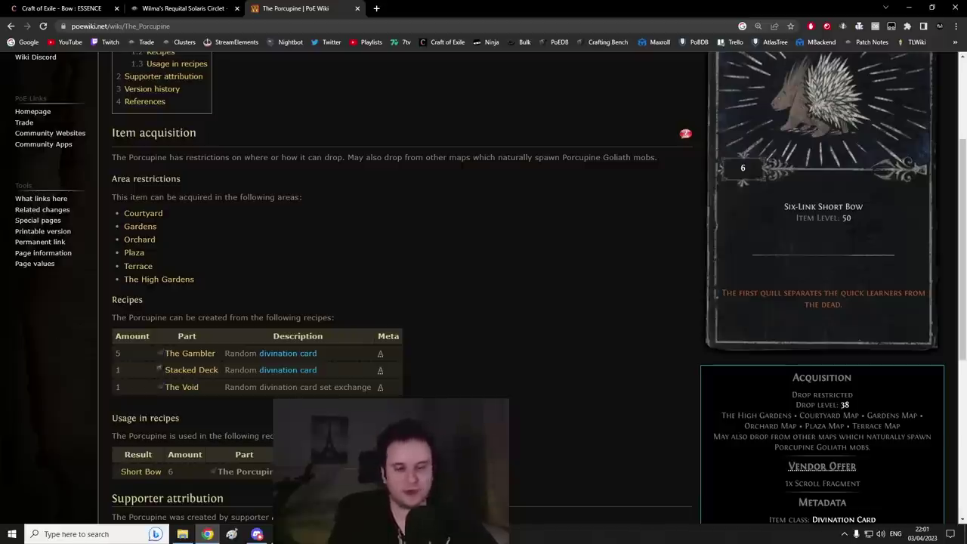
- Back in Path of Building, view the Early Game item set, then return to Mid Game
key("alt+Tab")
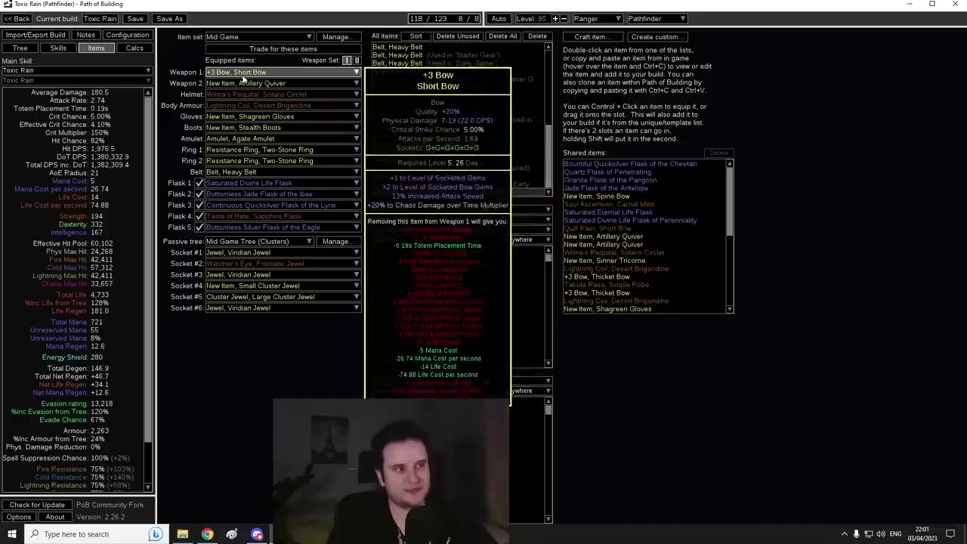
left_click(256, 37)
left_click(247, 58)
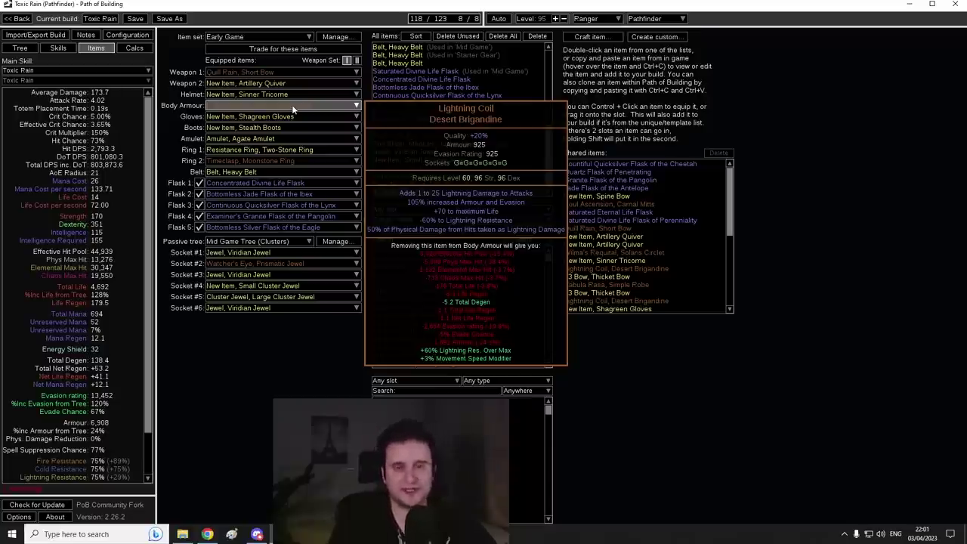
left_click(261, 36)
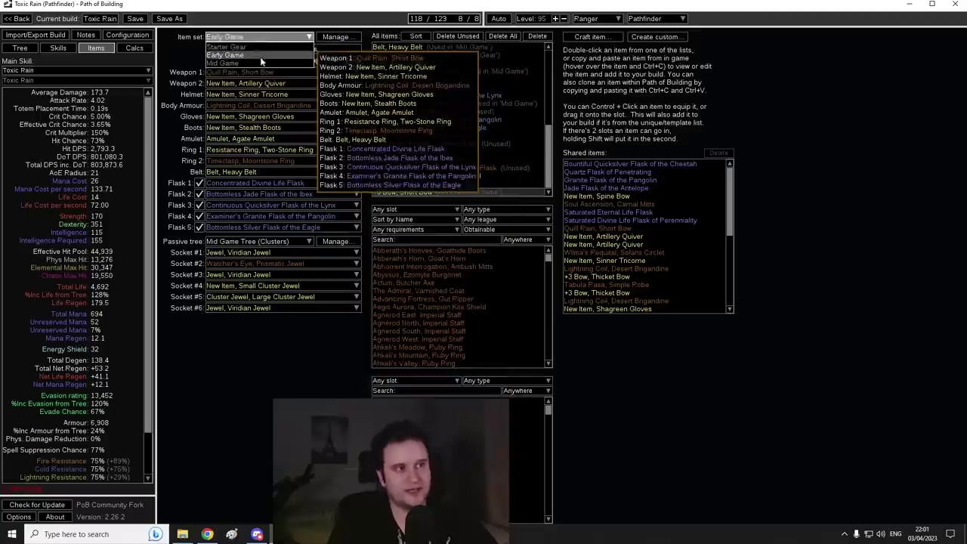
left_click(261, 63)
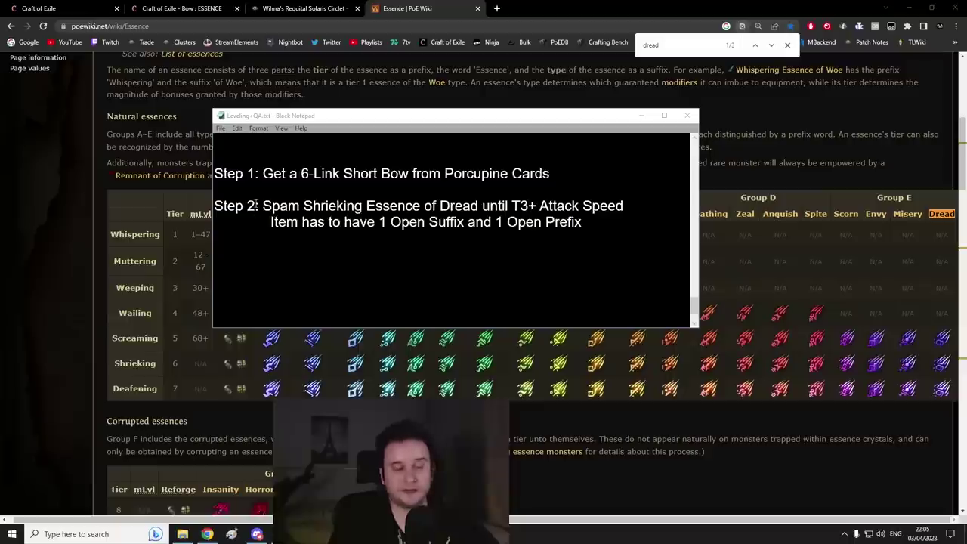
- Highlight the Step 1 instruction and the Shrieking essence spam step in the notes
left_click_drag(274, 173, 549, 171)
left_click(549, 171)
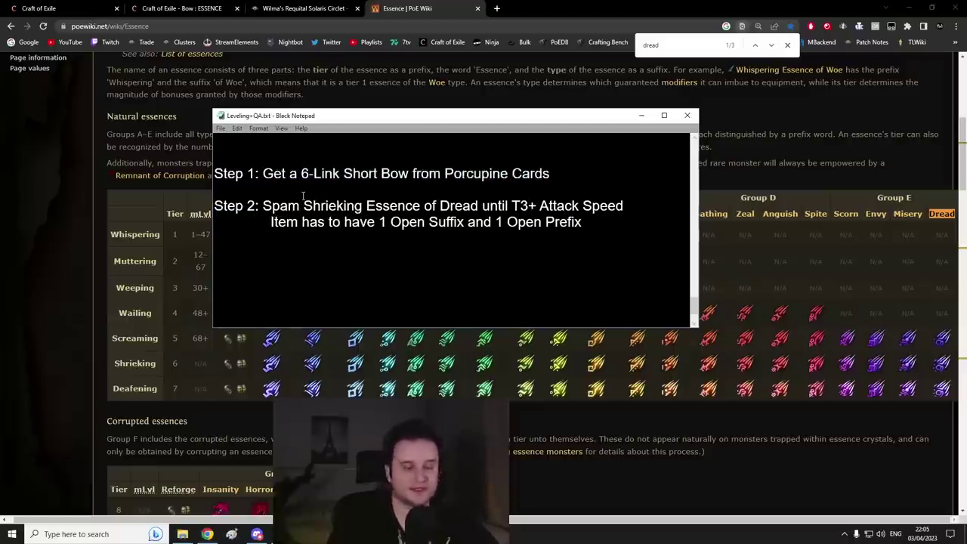
left_click_drag(263, 206, 362, 206)
left_click(363, 206)
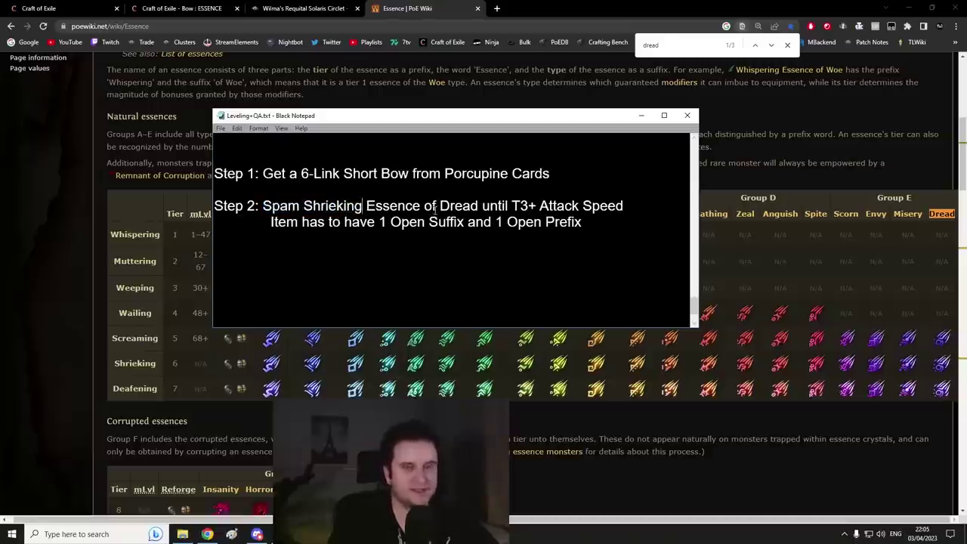
- Hide the notes and check the Dread essence tiers on the wiki Essence page
left_click(714, 430)
mouse_move(941, 363)
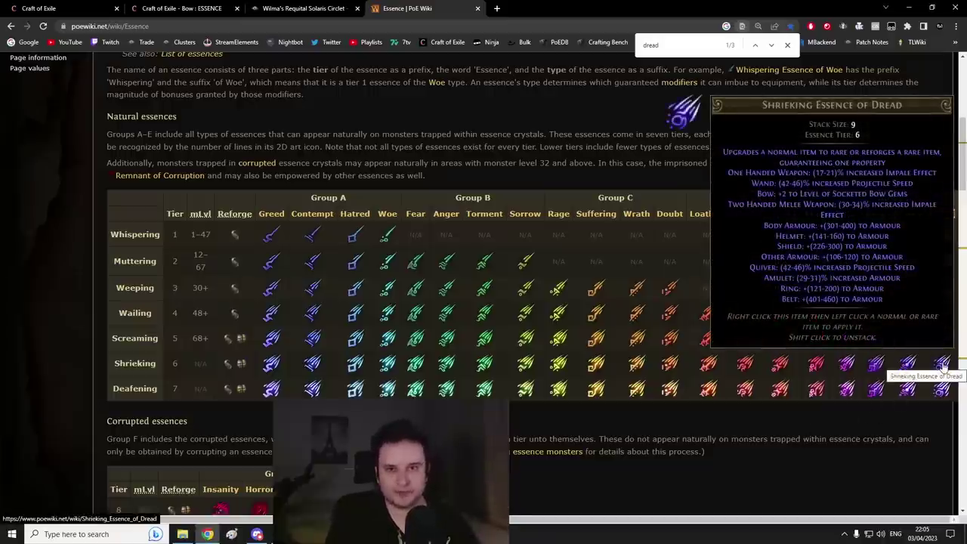
mouse_move(940, 336)
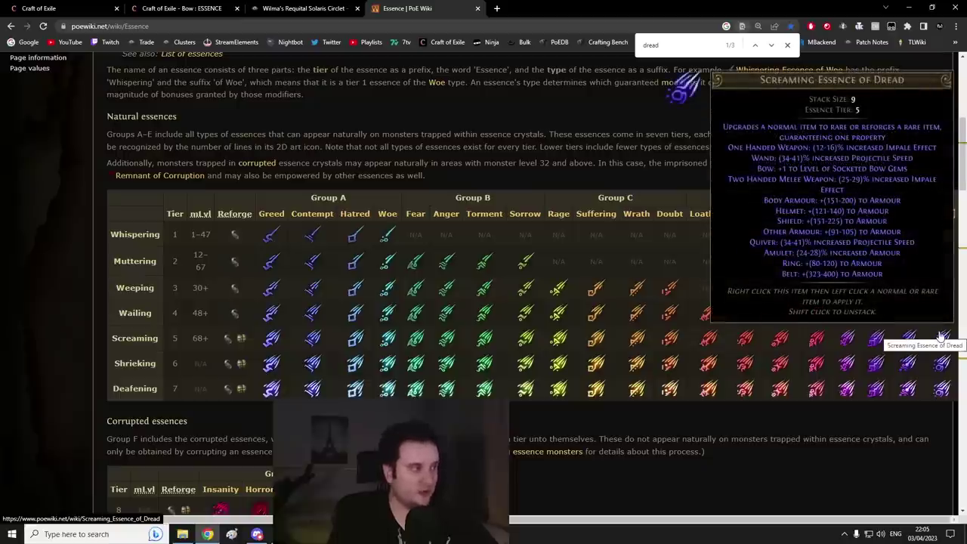
mouse_move(941, 390)
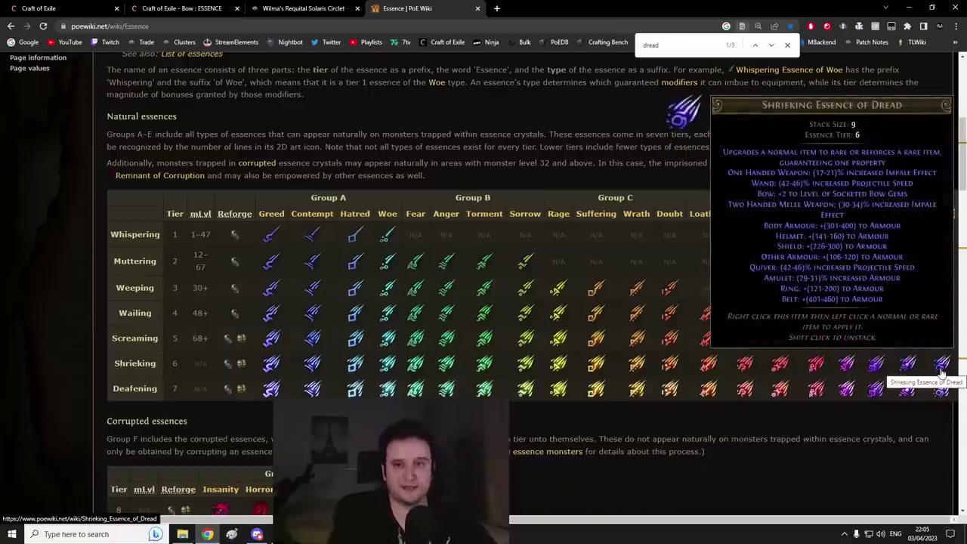
- Review the notes' T3+ Attack Speed target and the open prefix and suffix requirement
key("ctrl+1")
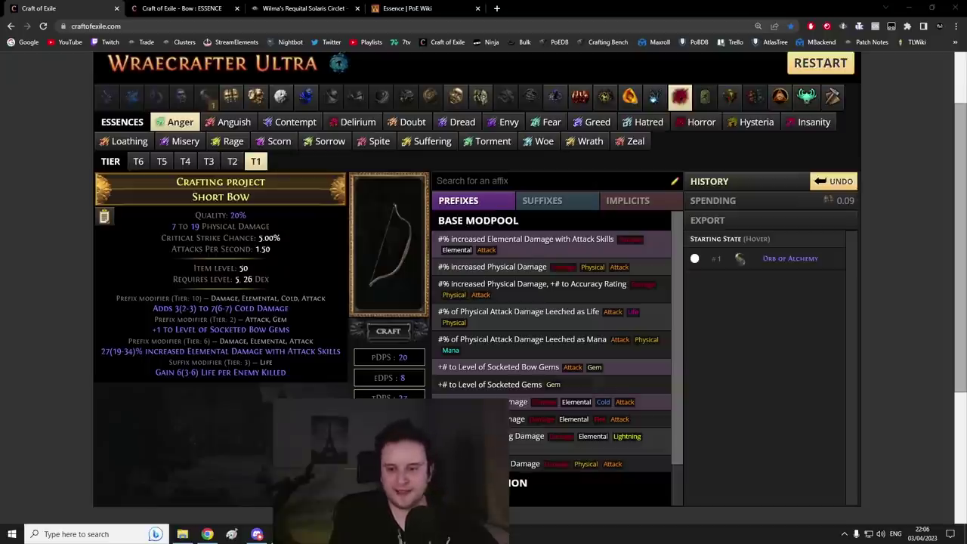
key("alt+Tab")
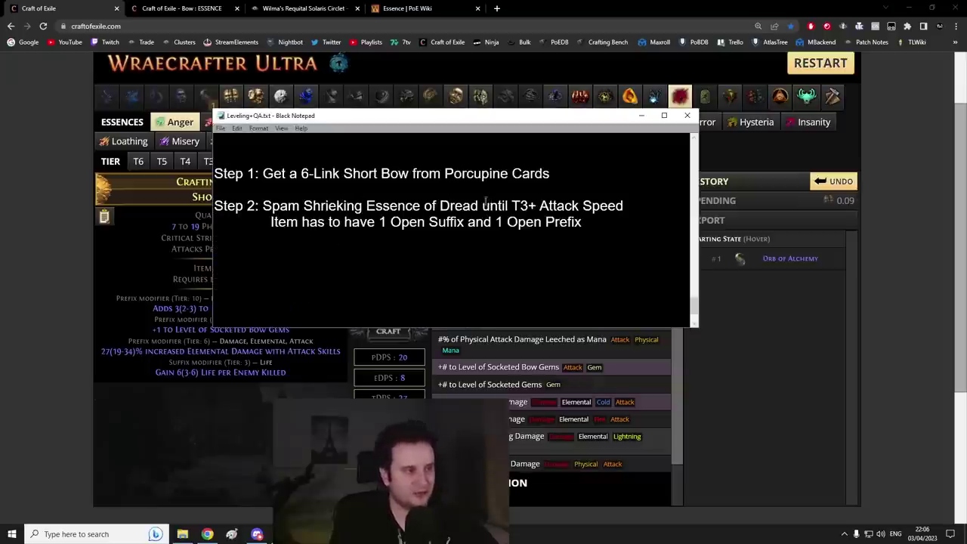
left_click_drag(471, 205, 623, 202)
left_click_drag(268, 222, 588, 223)
left_click(588, 223)
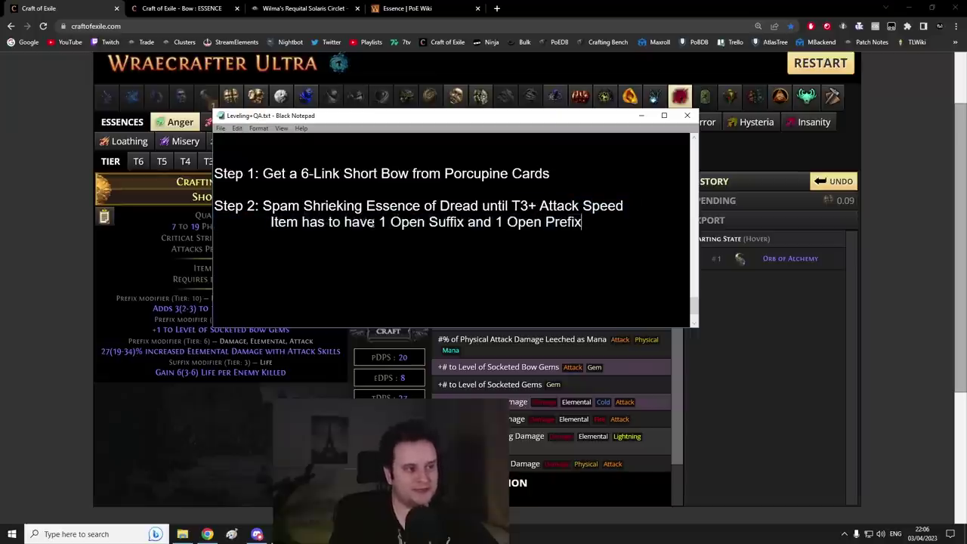
left_click_drag(375, 223, 457, 223)
left_click(457, 223)
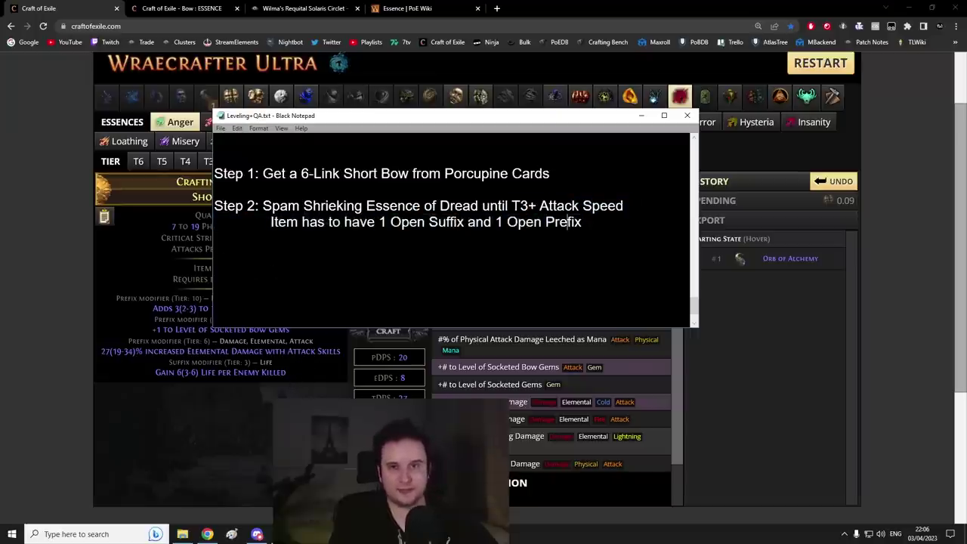
- Reforge the Short Bow three times with Dread T1, rolling +2 bow gems and 13% attack speed
key("alt+Tab")
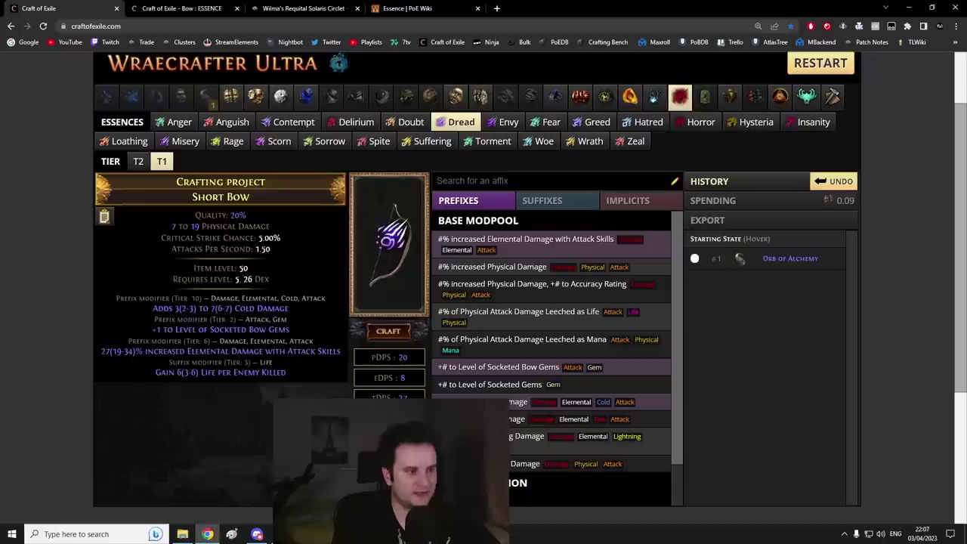
left_click(388, 331)
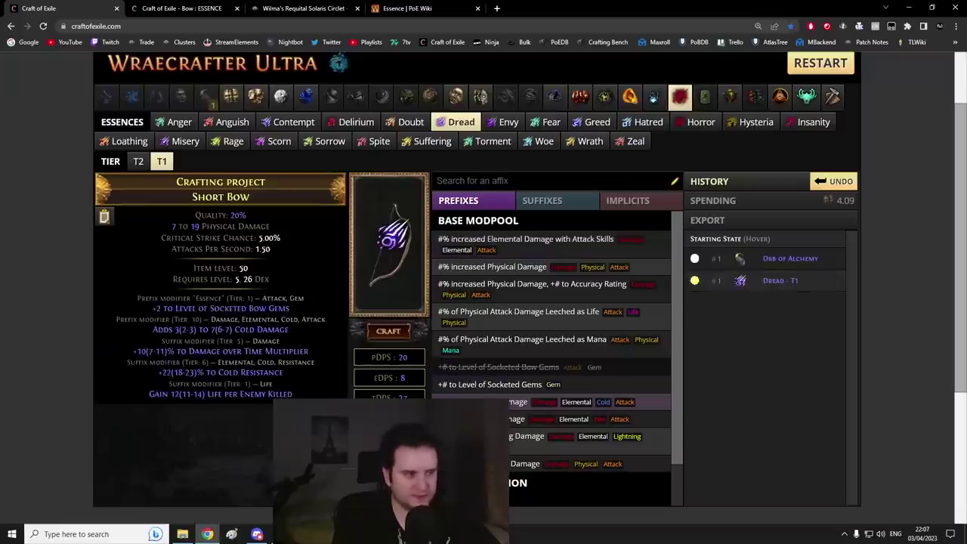
left_click(388, 330)
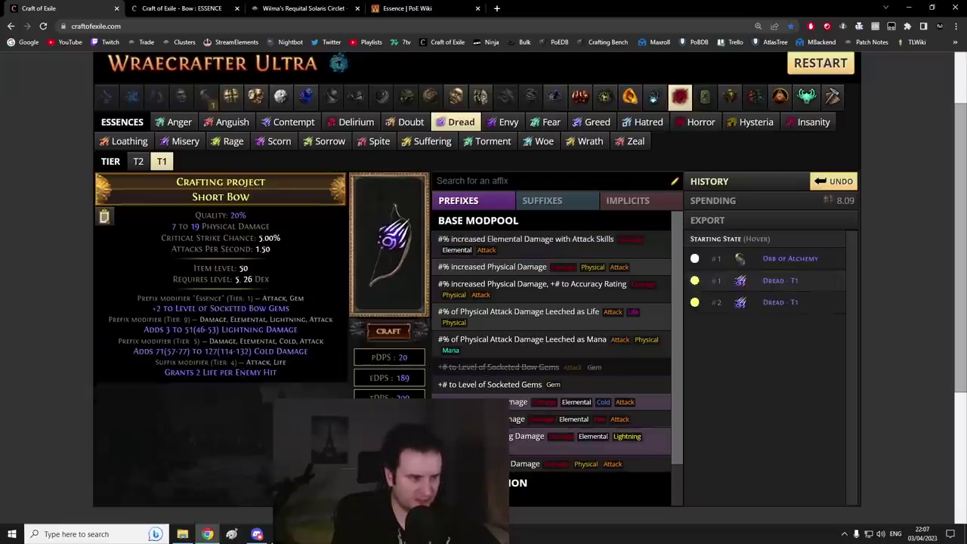
left_click(388, 330)
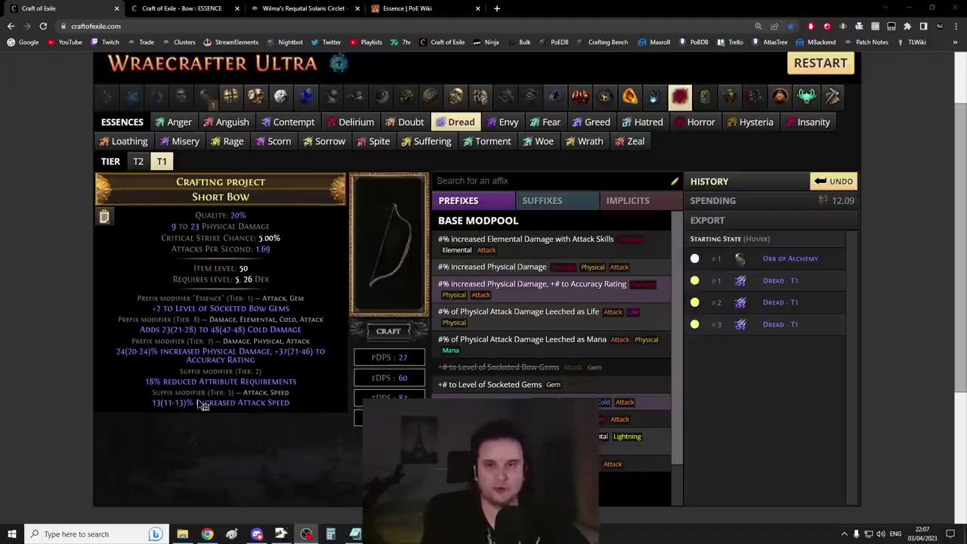
- Strip the cold damage prefix with a modifier-removing orb and switch to the Bow: ESSENCE tab
left_click(306, 96)
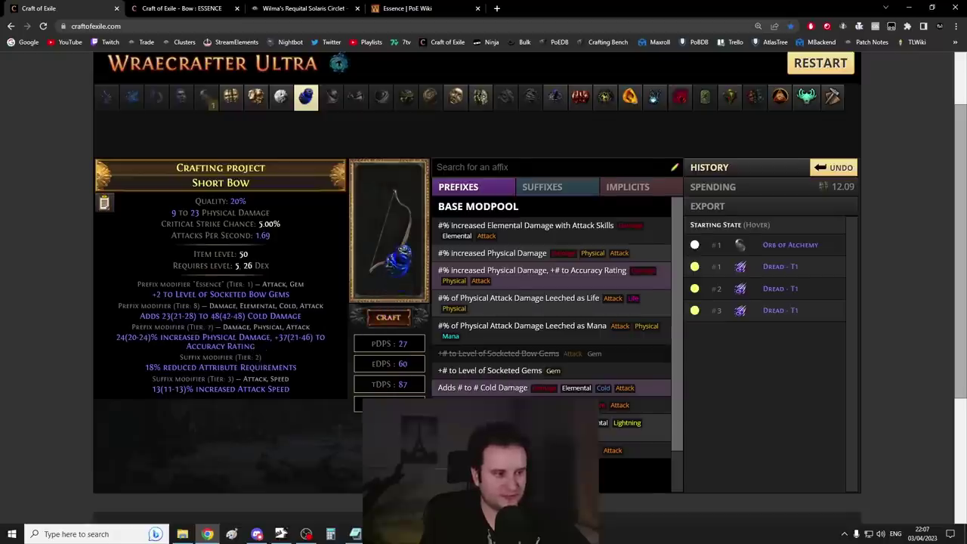
left_click(394, 258)
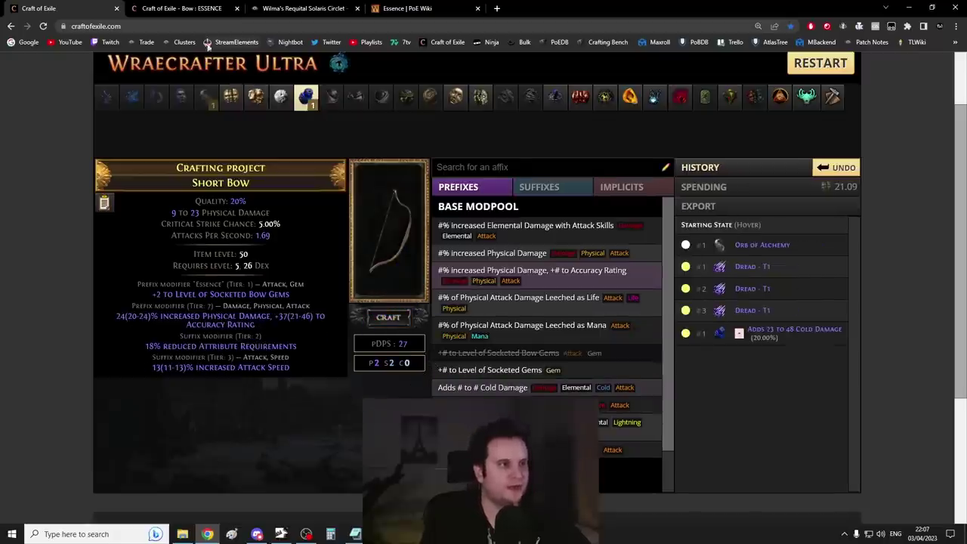
left_click(191, 9)
scroll(473, 134, "up", 3)
scroll(652, 218, "down", 4)
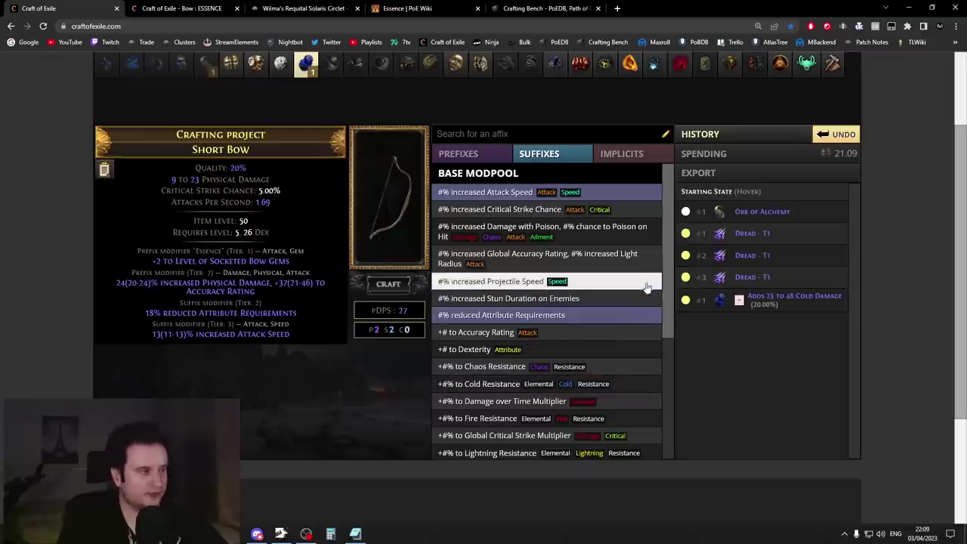
- Craft the T1 'Cannot roll Attack Modifiers' suffix from the Crafted modpool onto the bow
scroll(666, 275, "down", 3)
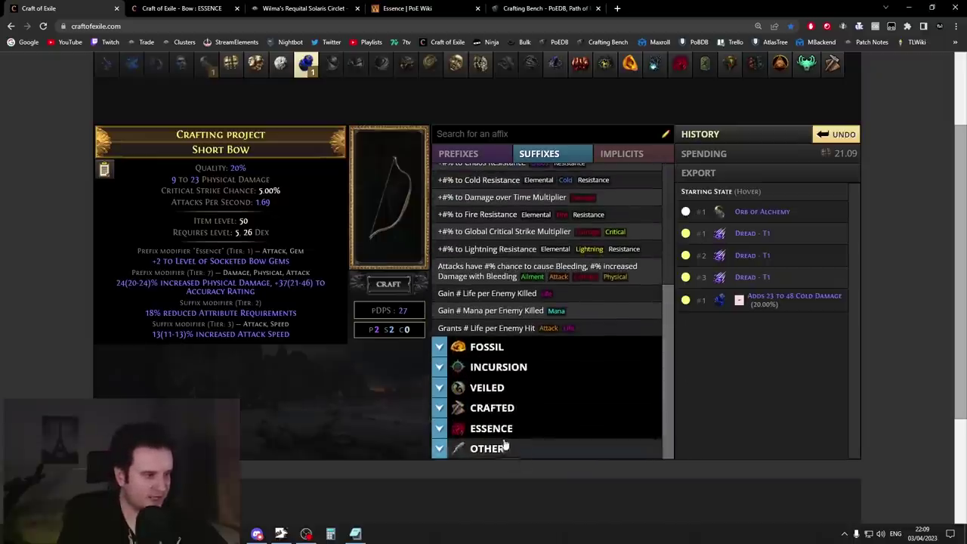
left_click(549, 409)
scroll(549, 408, "down", 10)
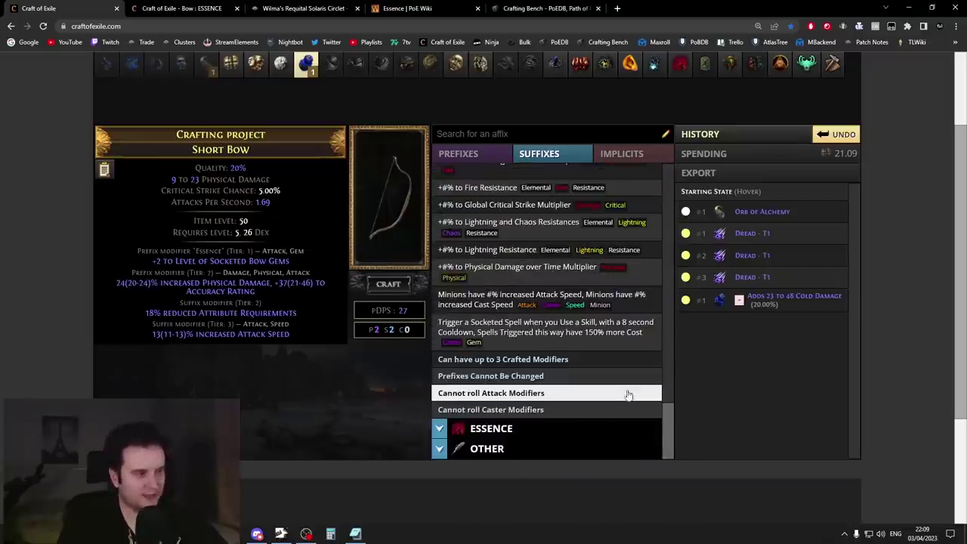
left_click(518, 394)
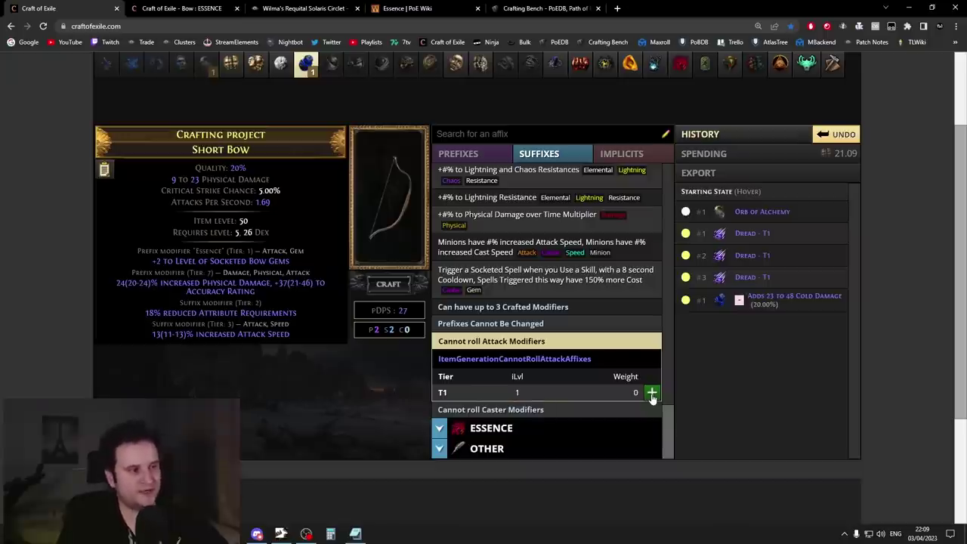
left_click(651, 393)
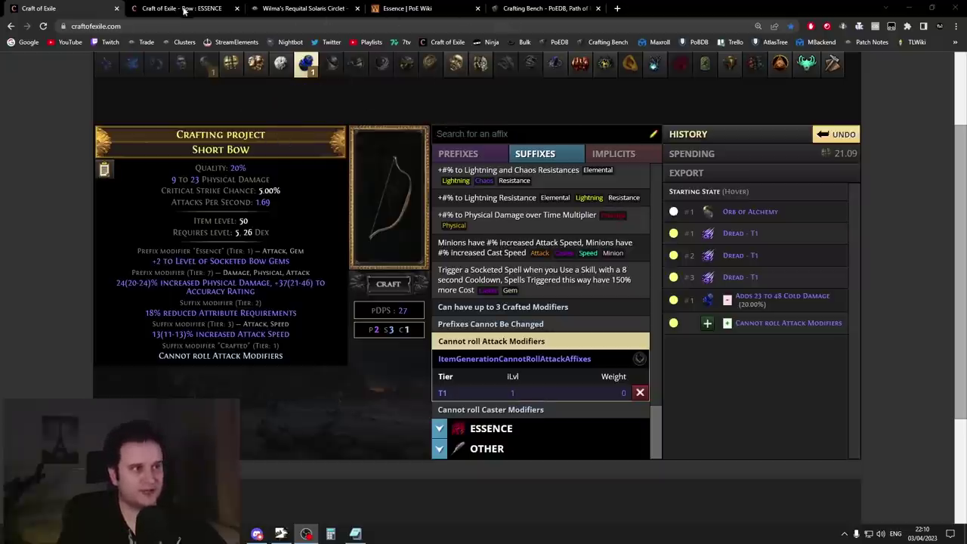
- Check on PoEDB where Cannot roll Attack Modifiers unlocks: Caer Blaidd, Wolfpack's Den, costing 1 Divine Orb
left_click(521, 8)
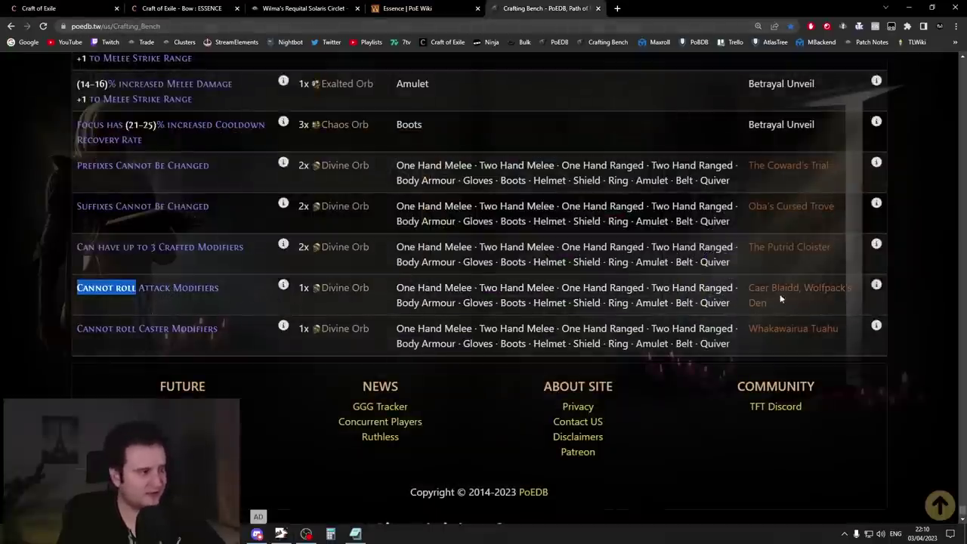
mouse_move(786, 297)
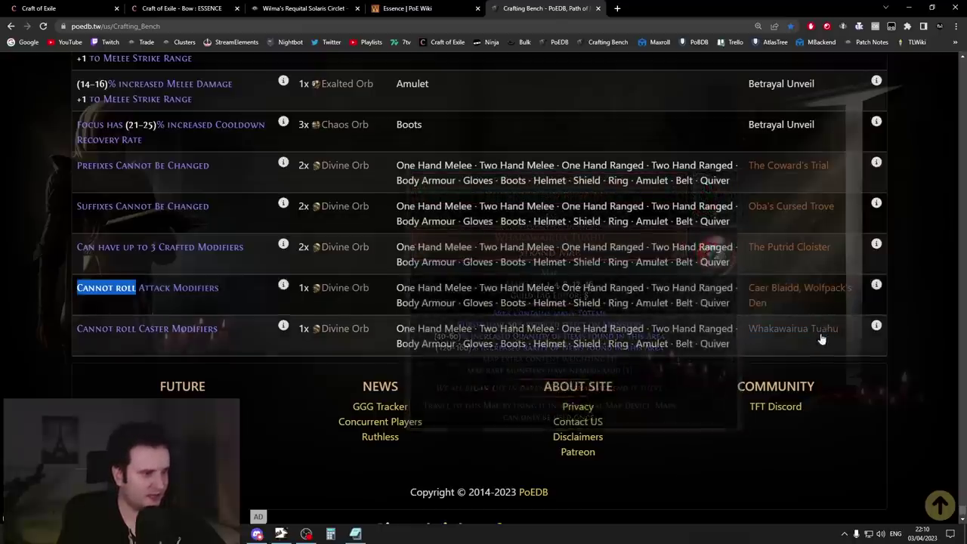
mouse_move(795, 336)
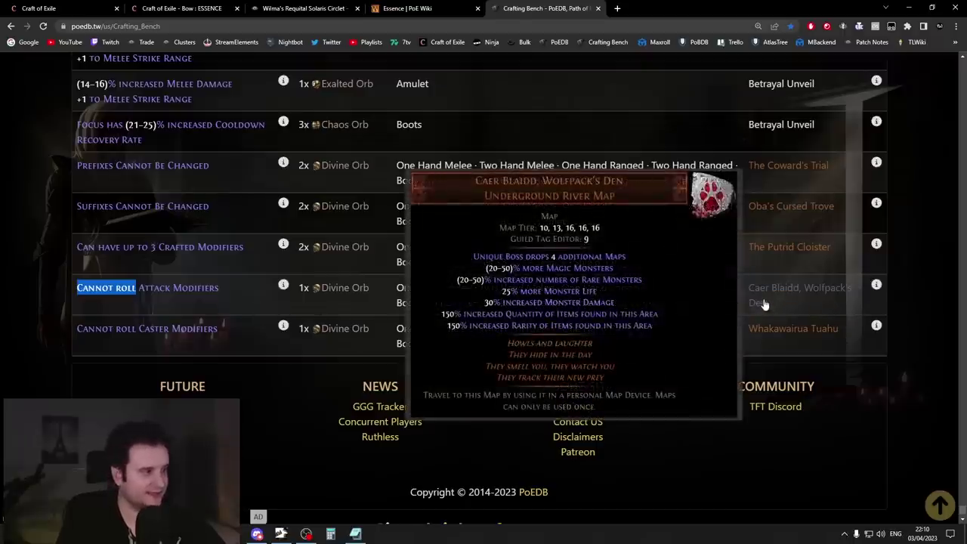
- Use an Exalted Orb on the Short Bow, adding +1 to Level of Socketed Gems
key("ctrl+1")
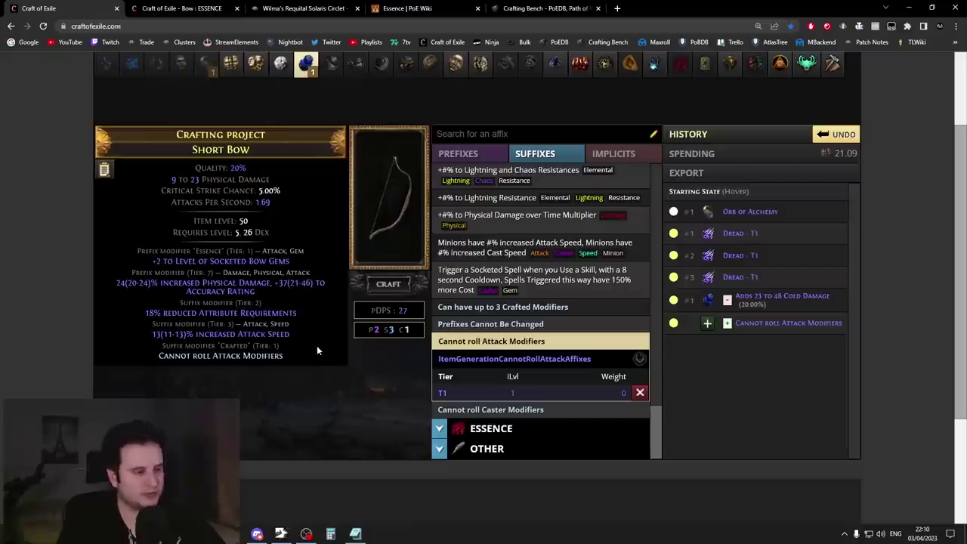
left_click(256, 68)
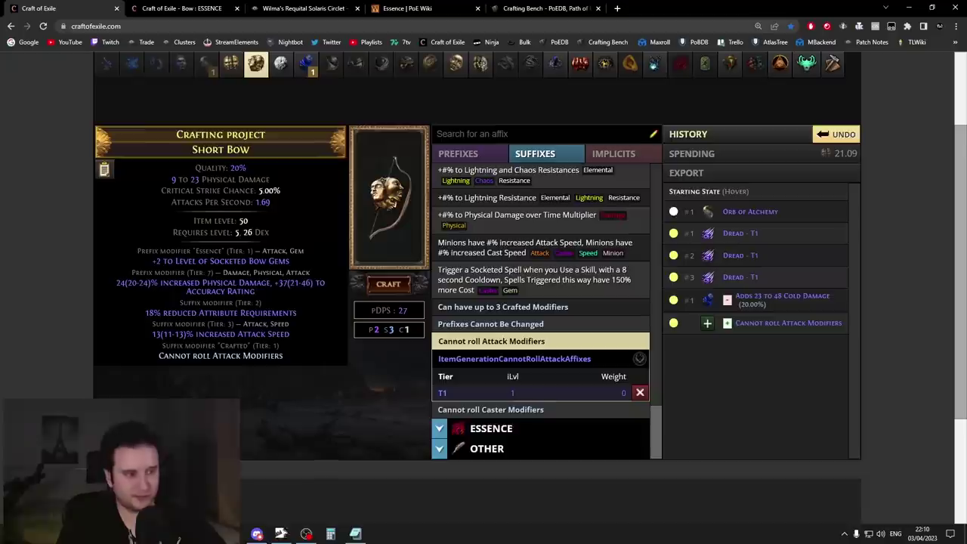
left_click(386, 195)
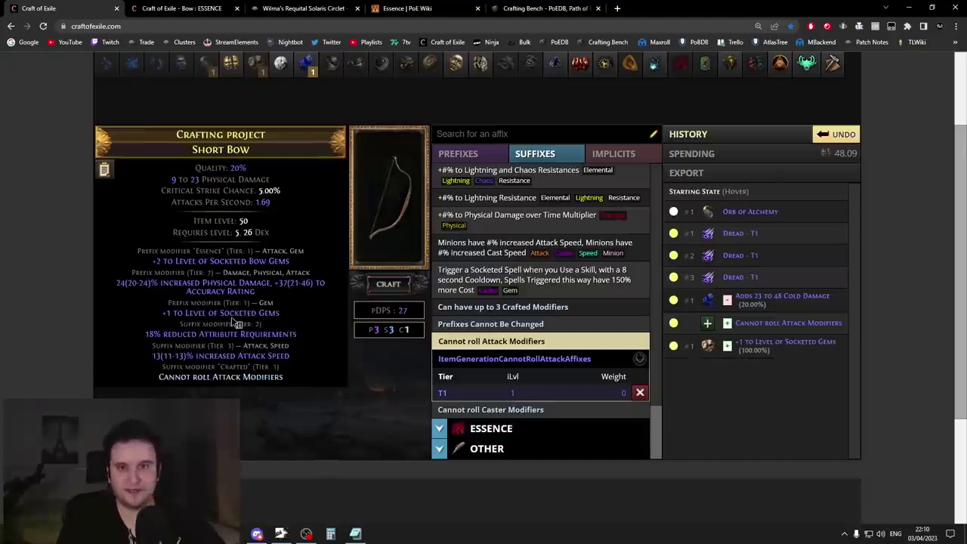
- Remove the crafted attack block and craft the T1 Chaos Damage over Time Multiplier suffix
left_click(639, 392)
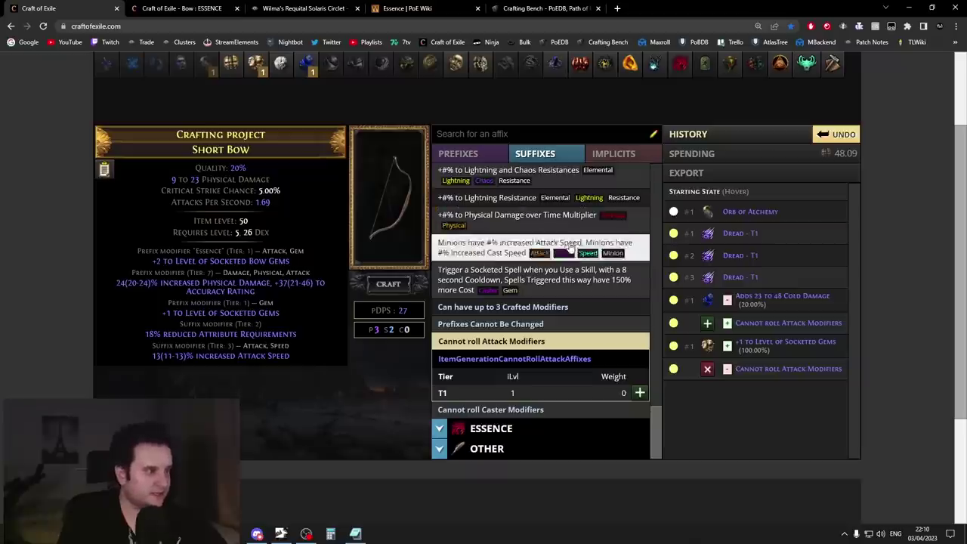
scroll(600, 314, "up", 3)
scroll(601, 315, "down", 2)
scroll(597, 306, "up", 4)
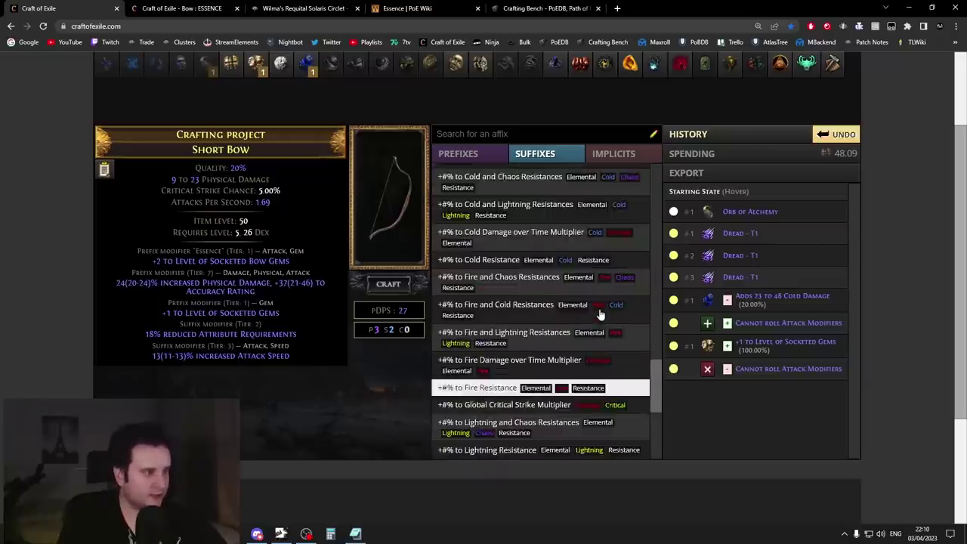
scroll(589, 294, "down", 5)
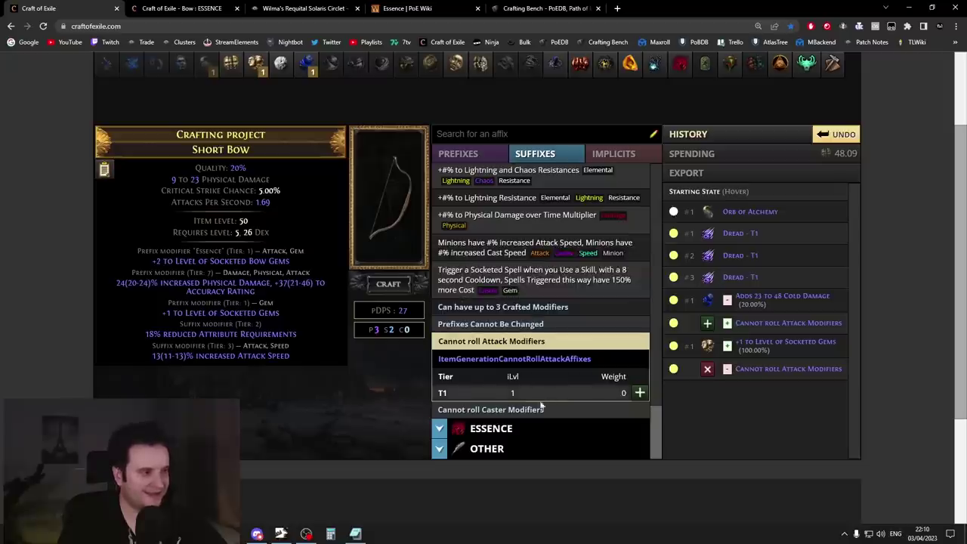
scroll(555, 194, "up", 10)
scroll(527, 371, "down", 12)
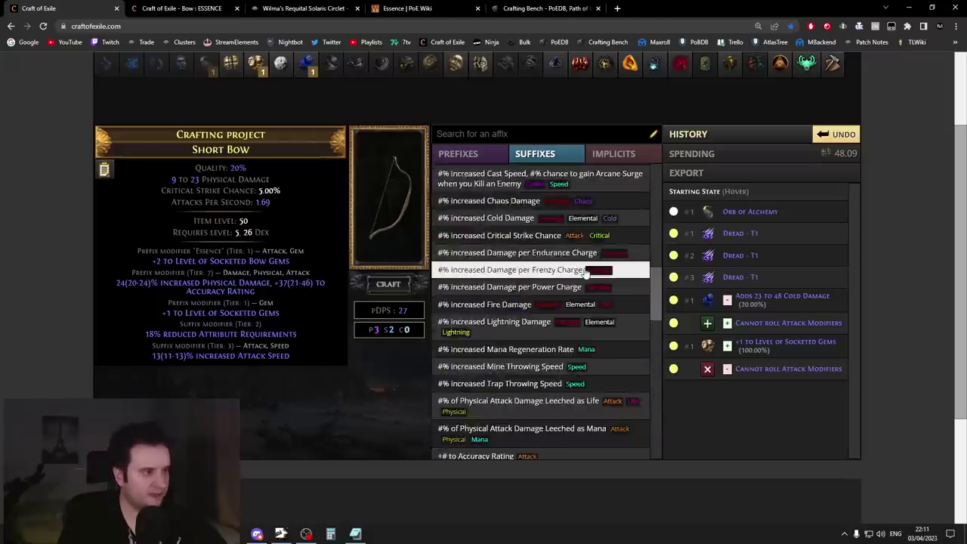
key("ctrl+f")
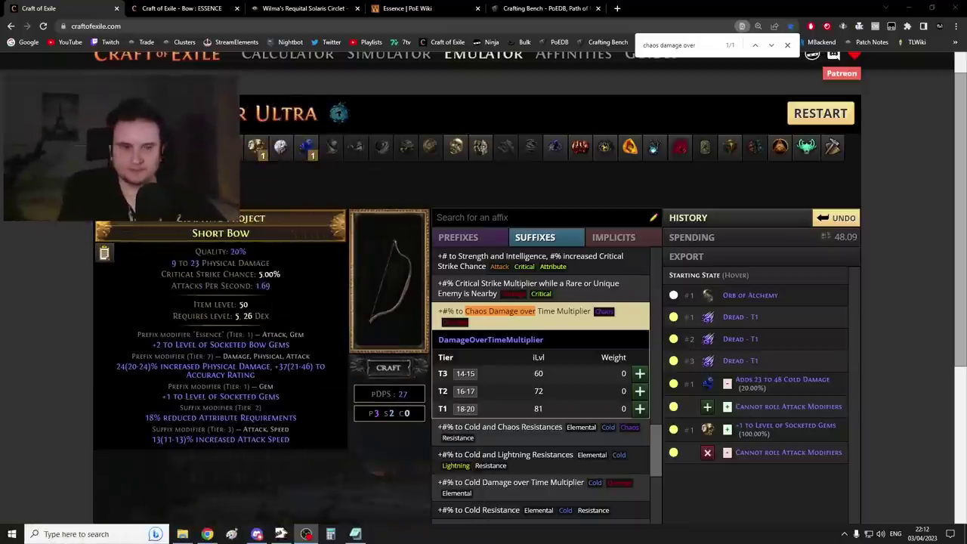
left_click(639, 409)
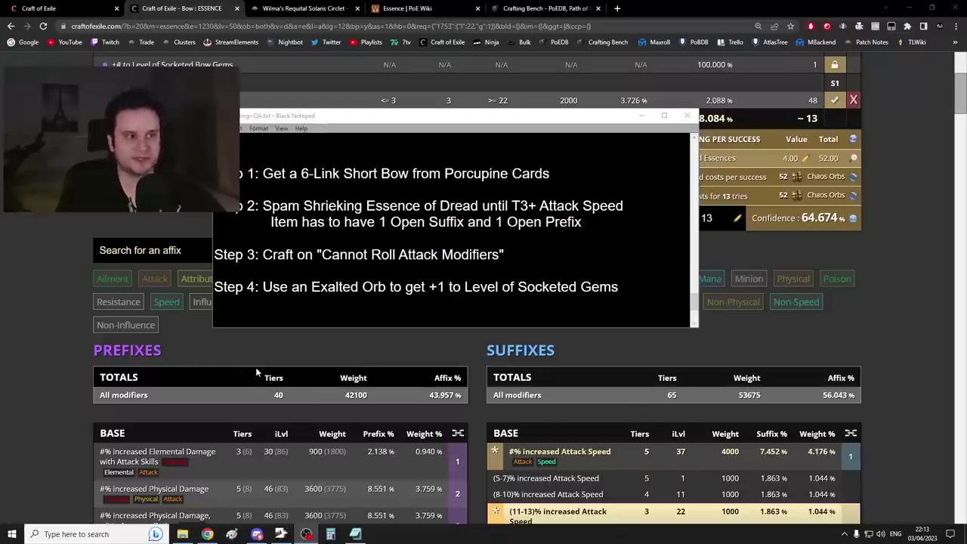
left_click_drag(322, 255, 498, 257)
- Extend the notes highlight to the full Cannot Roll Attack Modifiers mod name
left_click(498, 255)
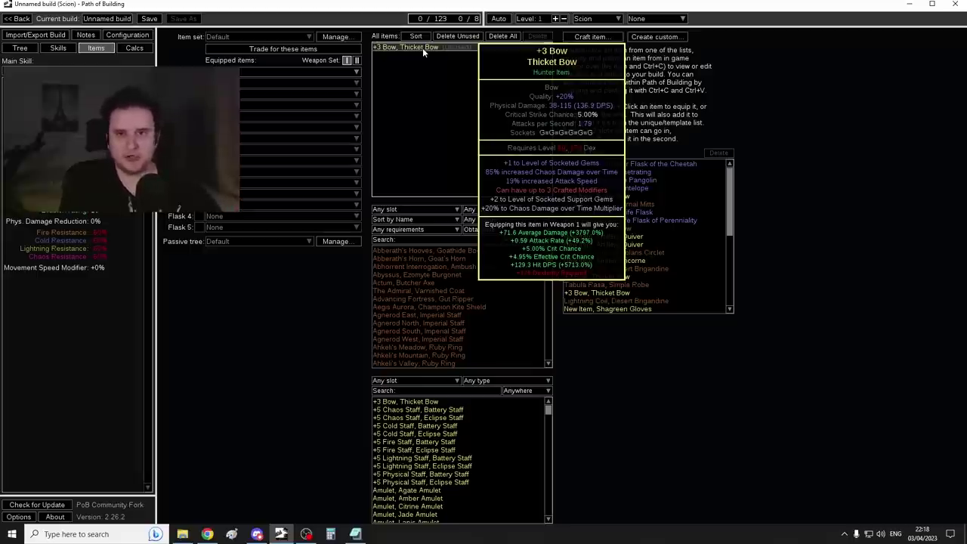
- Highlight the Hunter Base Thicket Bow, item level 78 and 6-Link lines in the notes
key("alt+Tab")
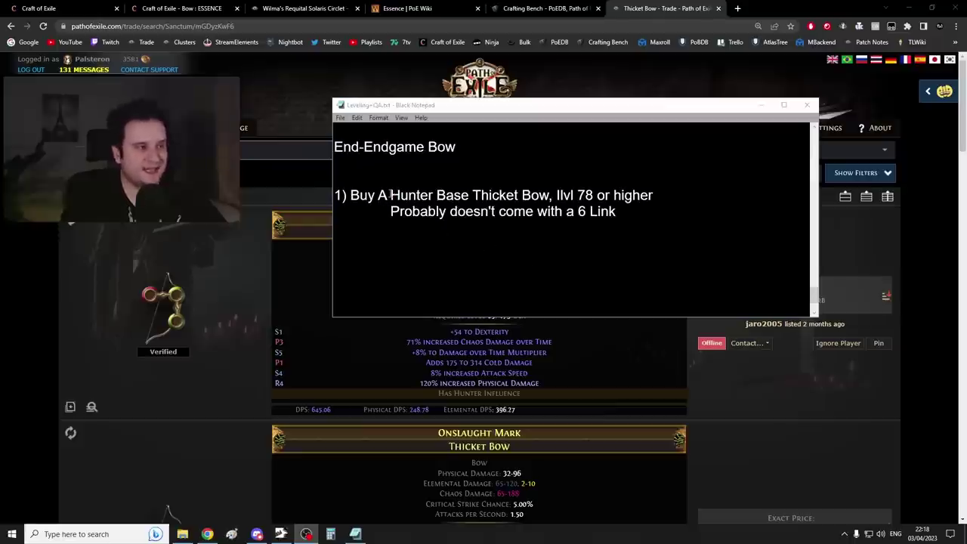
left_click_drag(389, 195, 549, 195)
left_click_drag(556, 195, 594, 195)
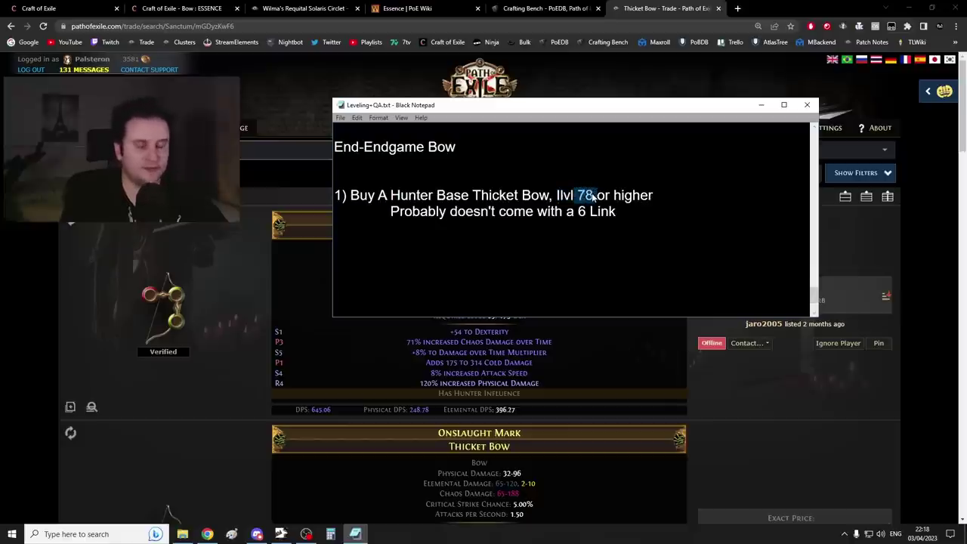
left_click(592, 196)
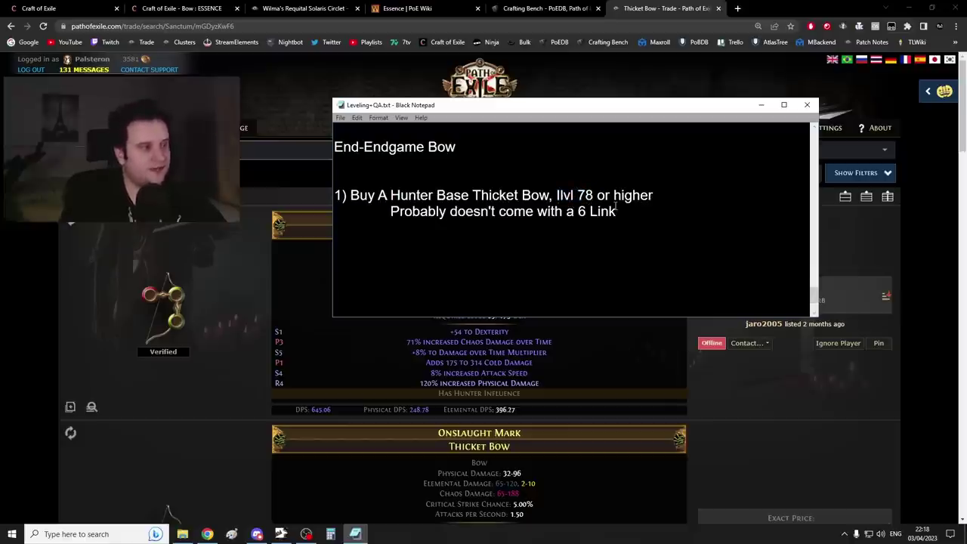
left_click_drag(416, 228, 389, 211)
left_click(498, 263)
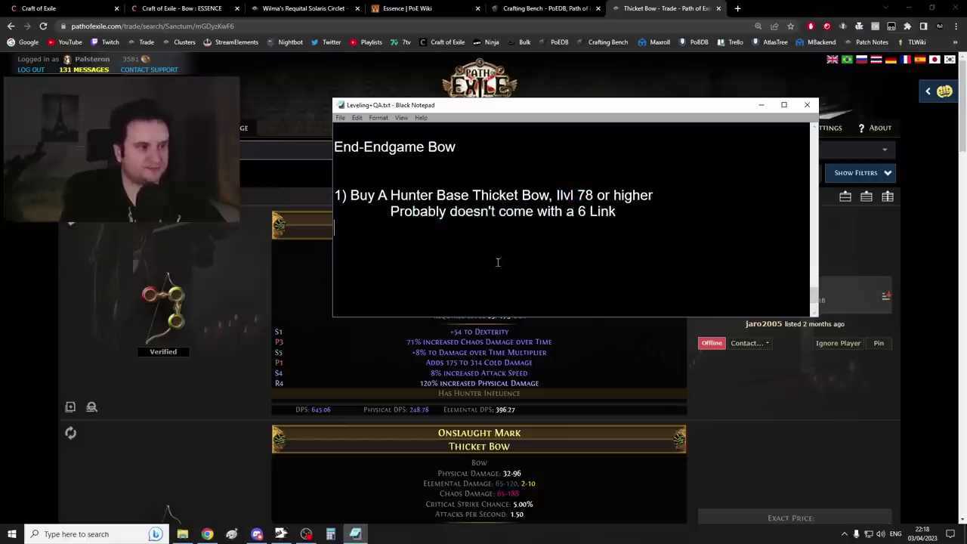
- Scroll through the Thicket Bow trade listings, then switch to Bulk Item Exchange
left_click(280, 269)
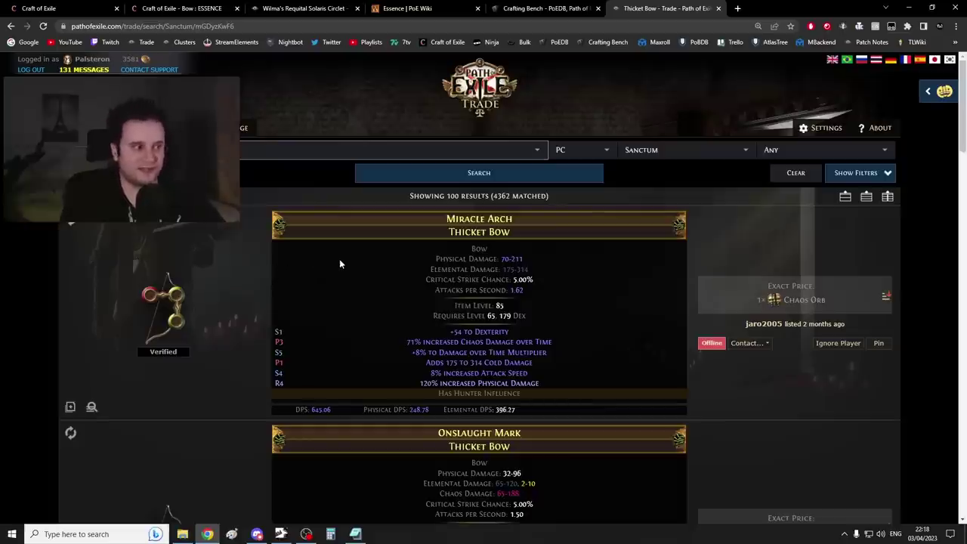
scroll(357, 253, "down", 8)
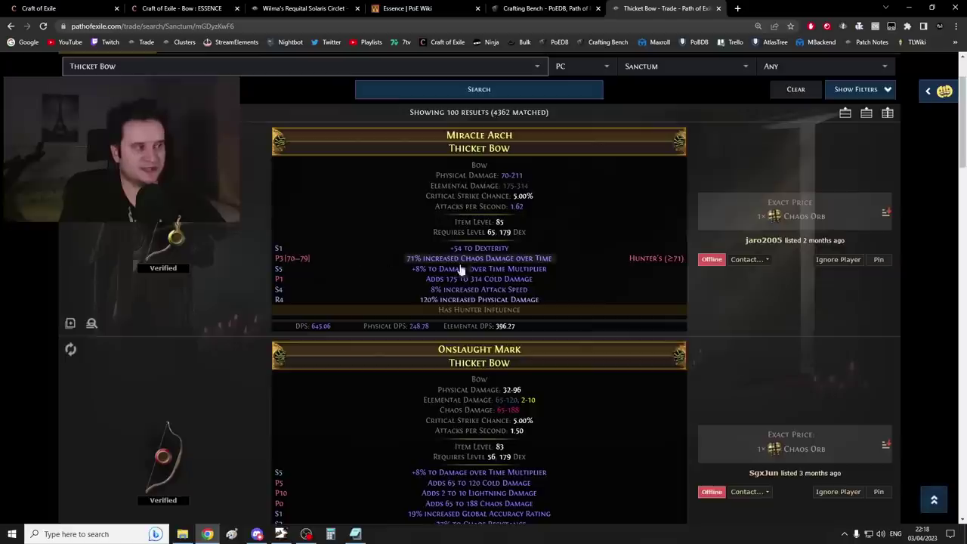
scroll(675, 317, "down", 3)
scroll(672, 312, "up", 6)
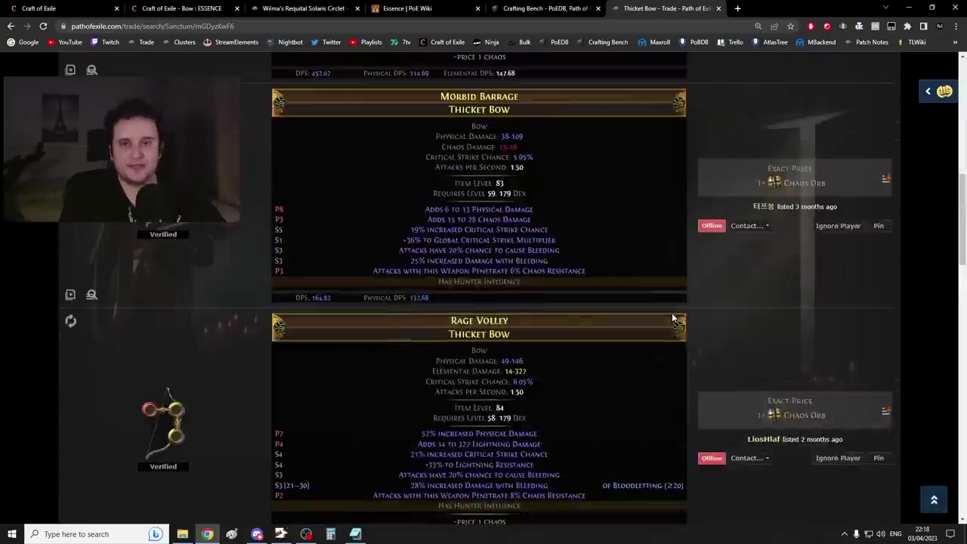
scroll(665, 309, "up", 5)
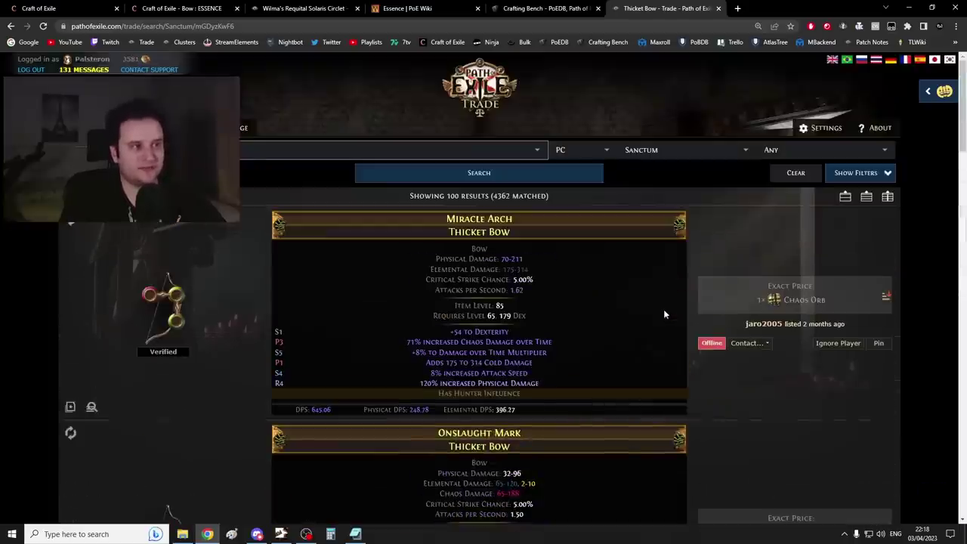
left_click(196, 128)
scroll(250, 309, "down", 2)
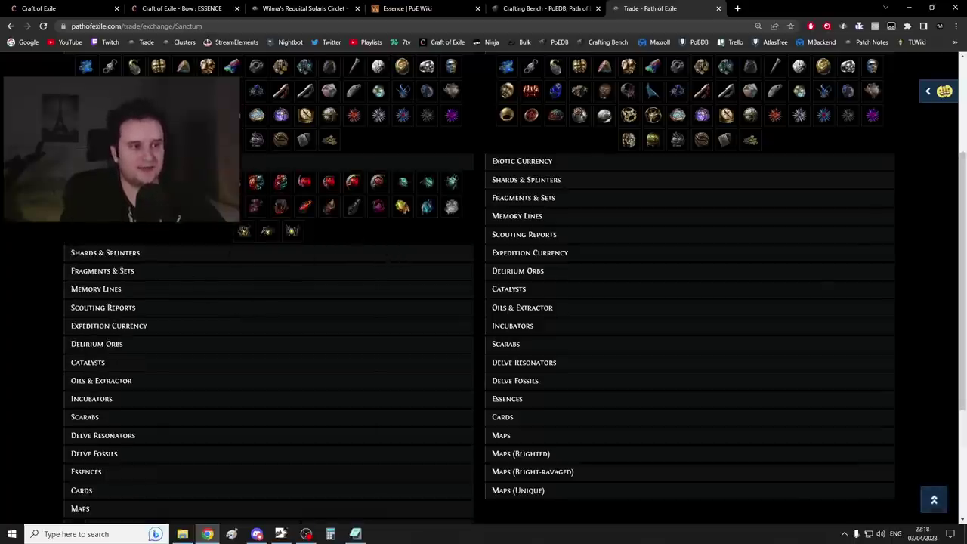
- Search bulk sellers of Hunter's Exalted Orb, filtered to Online Only, then return to Craft of Exile
left_click(134, 181)
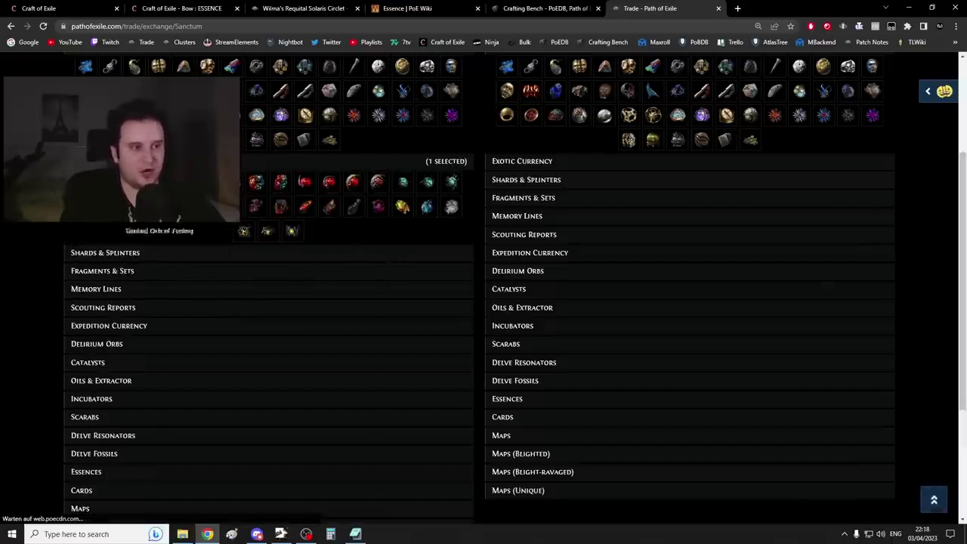
scroll(317, 241, "up", 3)
left_click(403, 173)
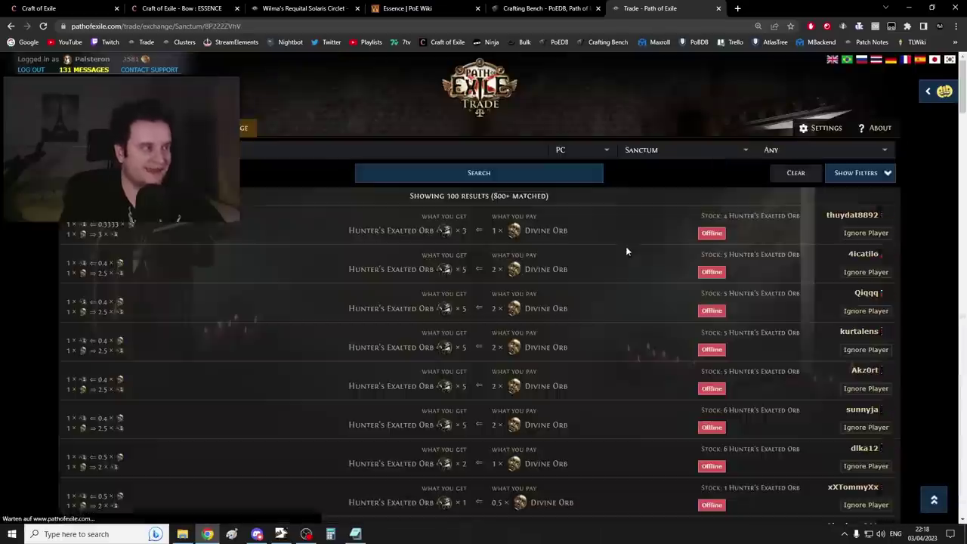
left_click(770, 151)
left_click(778, 169)
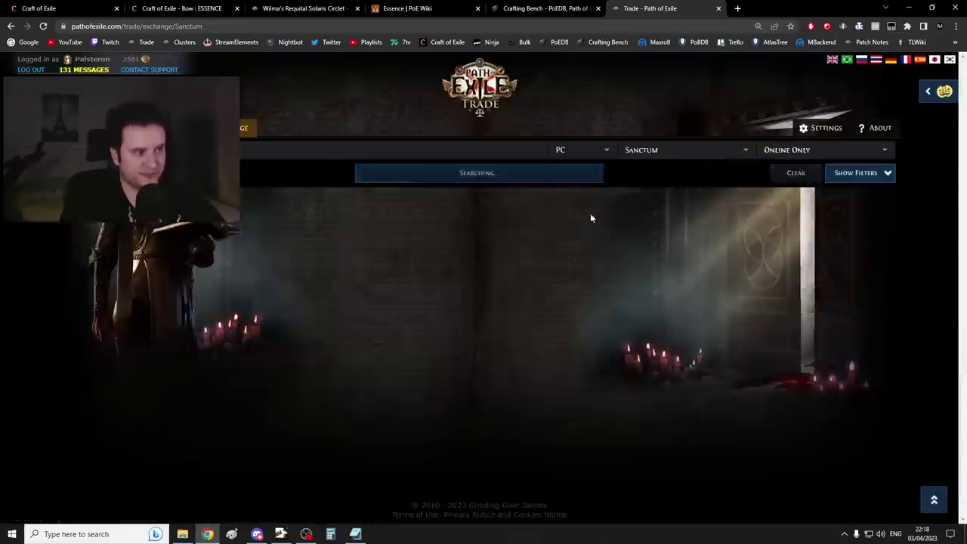
scroll(612, 253, "down", 1)
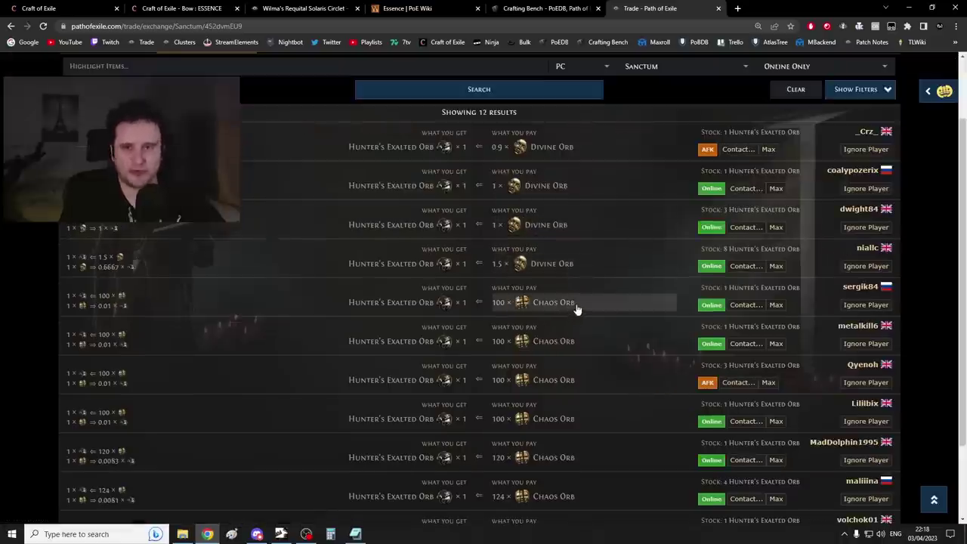
scroll(574, 305, "up", 1)
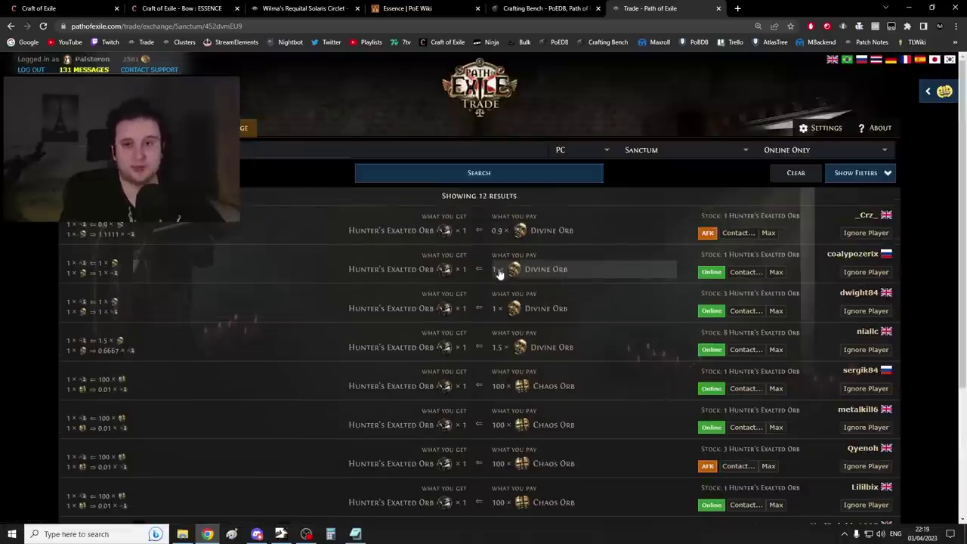
key("ctrl+1")
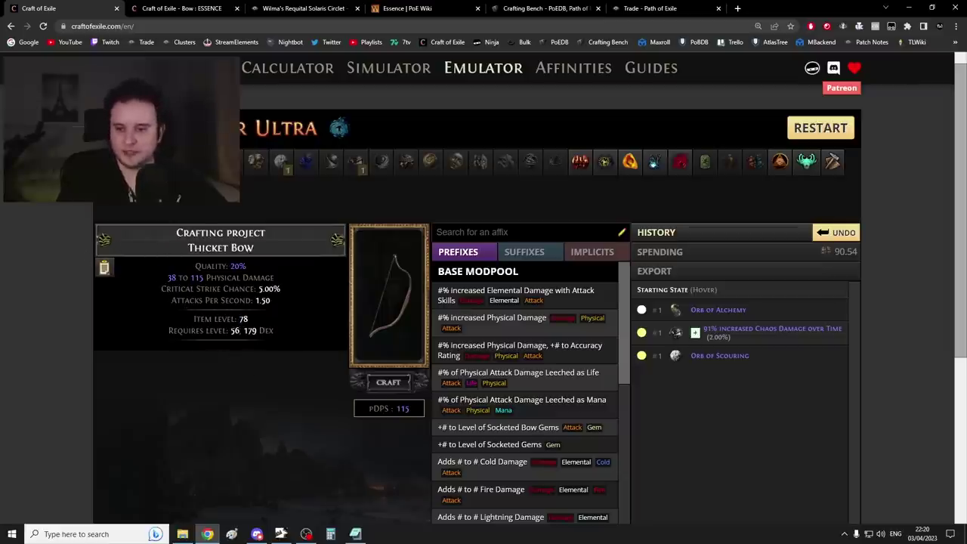
- Highlight the Alt+Annul, Regal and Rare steps in the bow crafting notes
key("alt+Tab")
left_click_drag(349, 244, 412, 244)
left_click(412, 244)
double_click(447, 244)
left_click(551, 244)
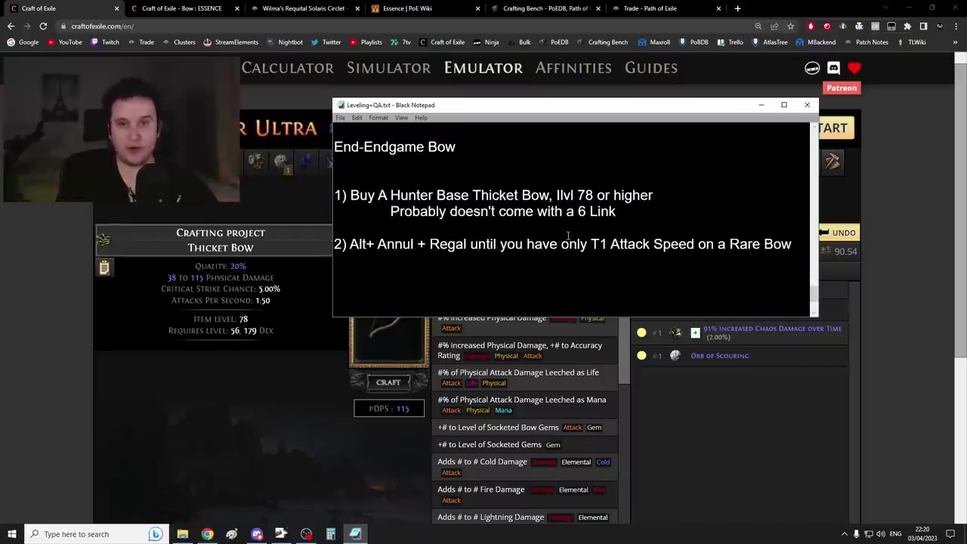
double_click(743, 244)
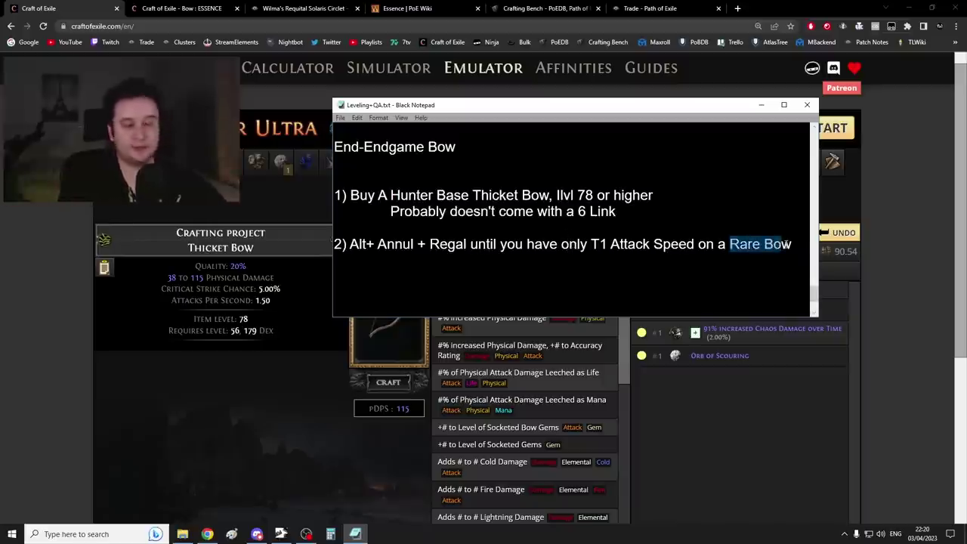
- Make the Thicket Bow magic and reroll its magic mods four times
left_click(285, 437)
scroll(284, 437, "up", 1)
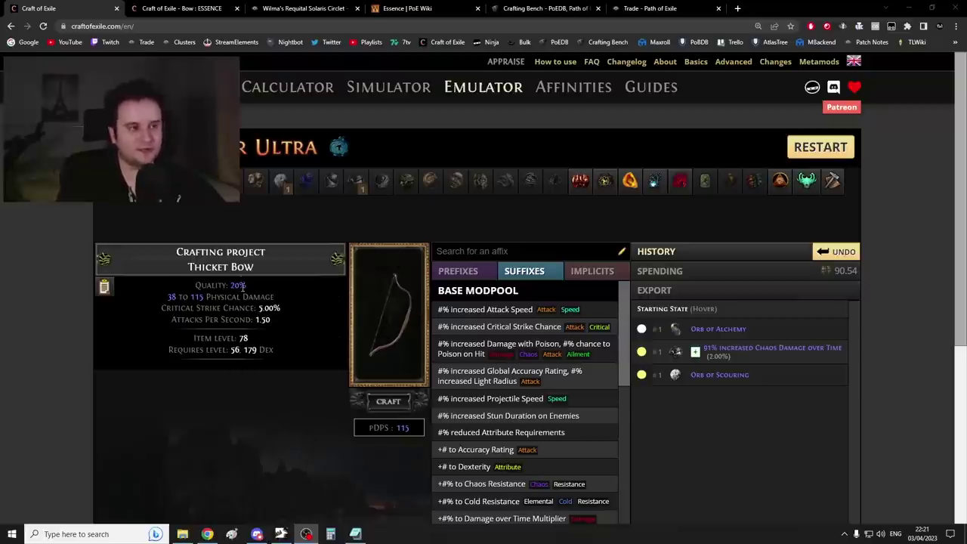
left_click(148, 180)
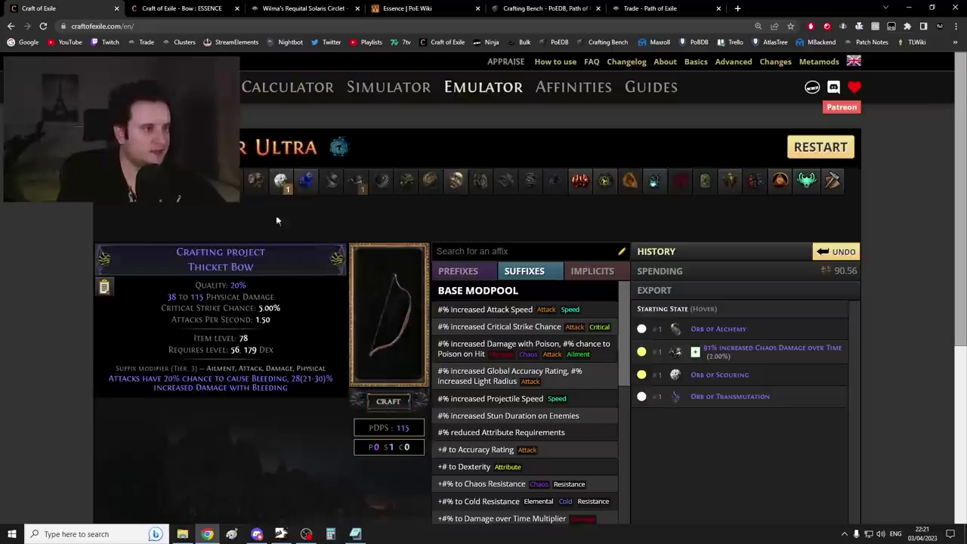
left_click(148, 180)
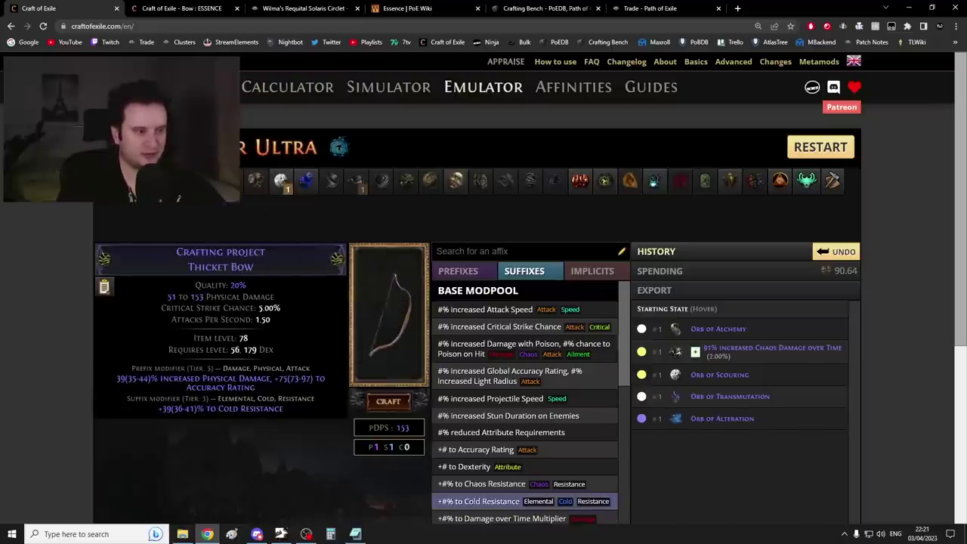
left_click(148, 180)
left_click(148, 180)
left_click(148, 180)
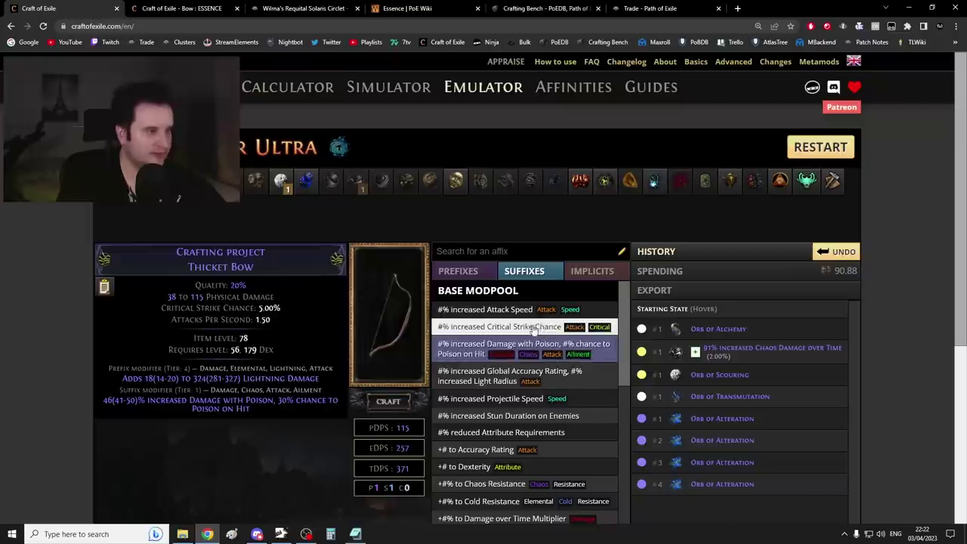
- Scour, force the tier-1 19% Attack Speed suffix, exalt, then annul the lightning prefix
left_click(280, 179)
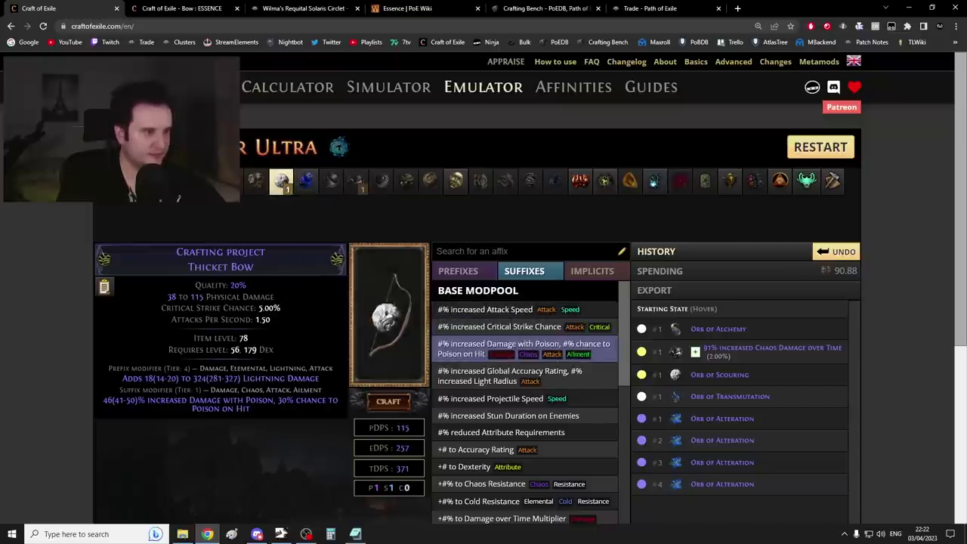
left_click(483, 310)
left_click(607, 432)
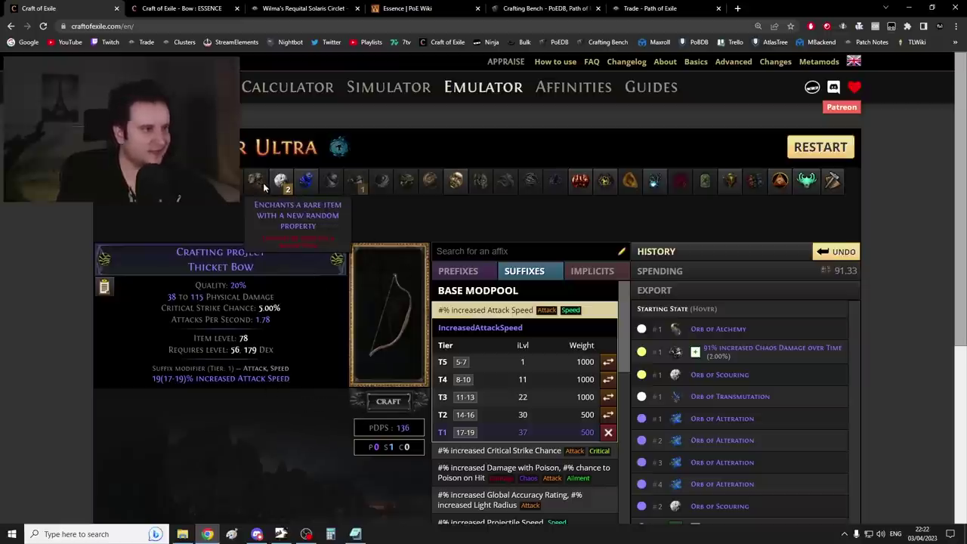
left_click(205, 180)
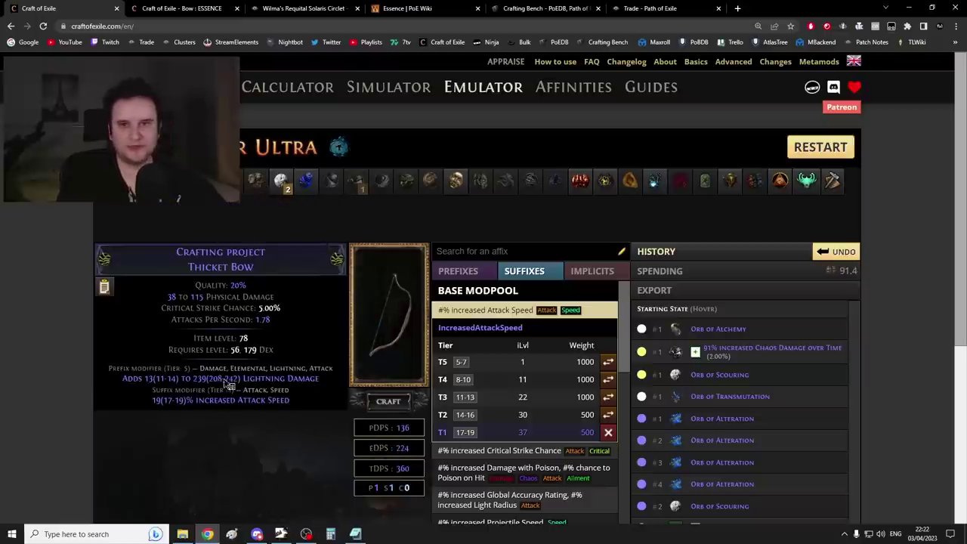
left_click(305, 181)
left_click(295, 331)
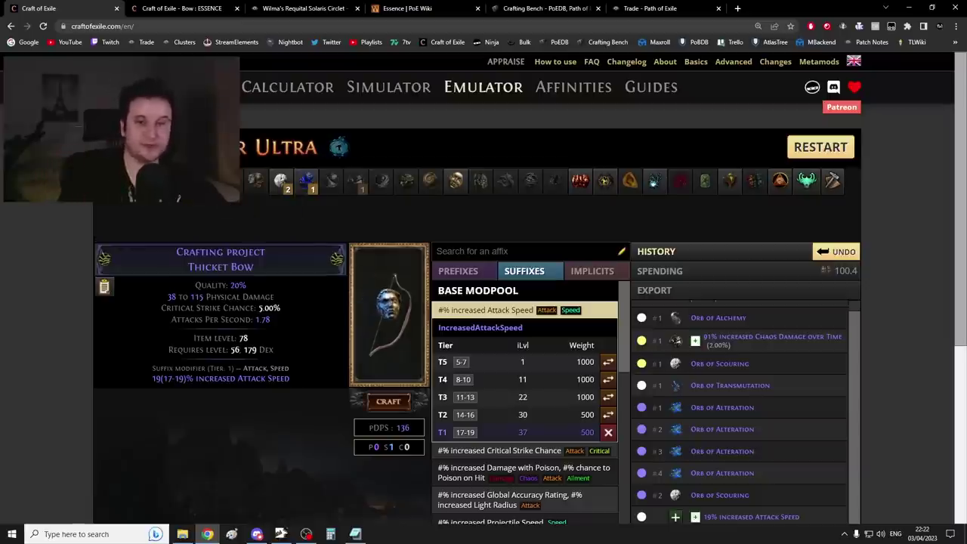
- Exalt the bow, then annul away the +161 Accuracy Rating suffix it gained
left_click(388, 310)
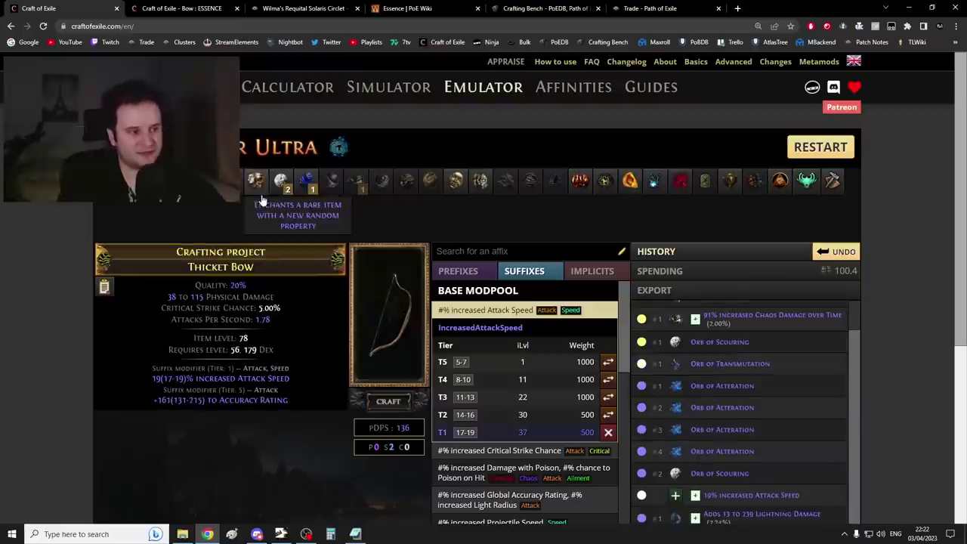
left_click(305, 183)
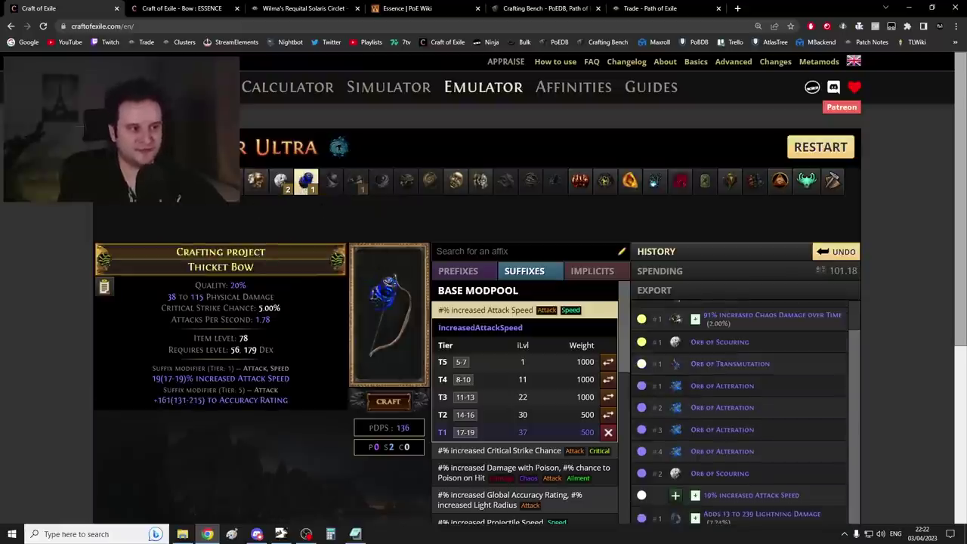
left_click(388, 293)
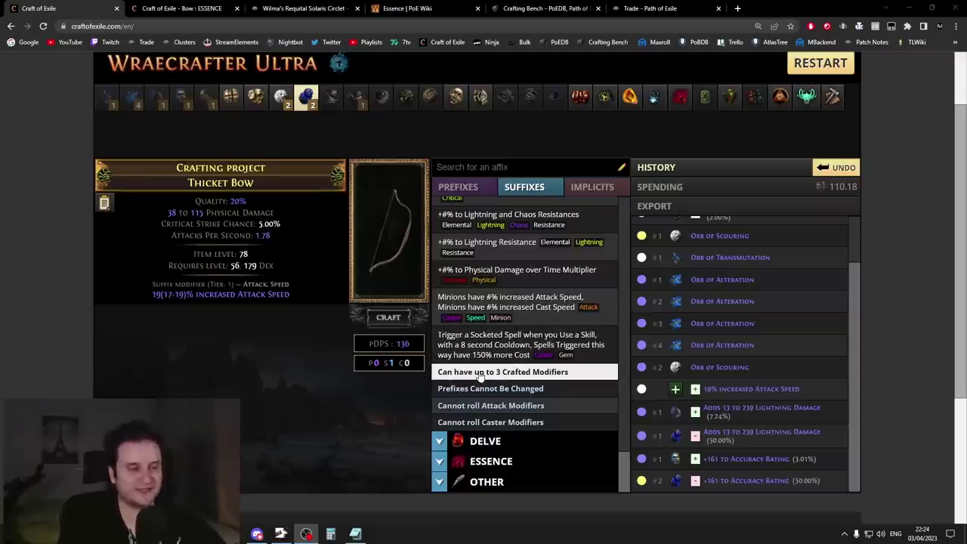
- Craft the 'Can have up to 3 Crafted Modifiers' and 'Cannot roll Attack Modifiers' mods onto the bow
left_click(480, 376)
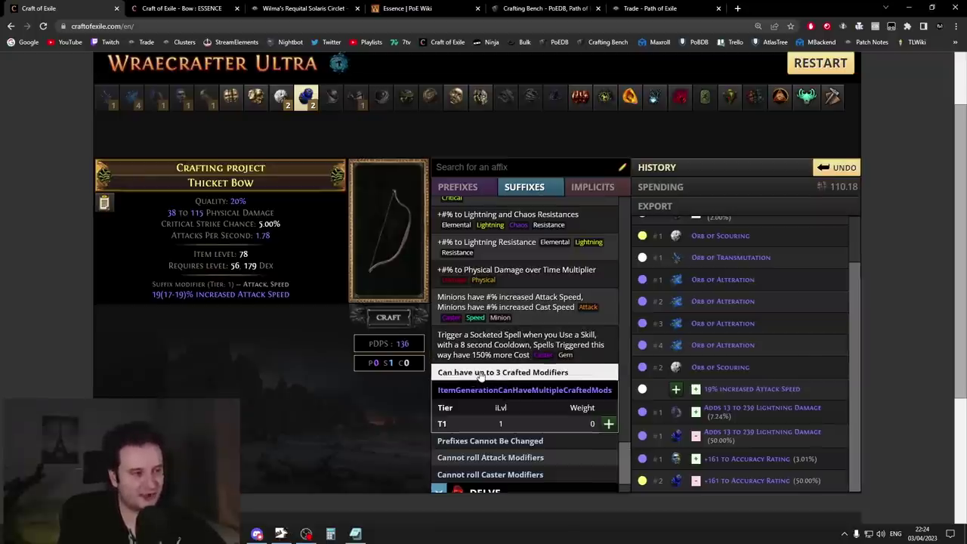
left_click(608, 423)
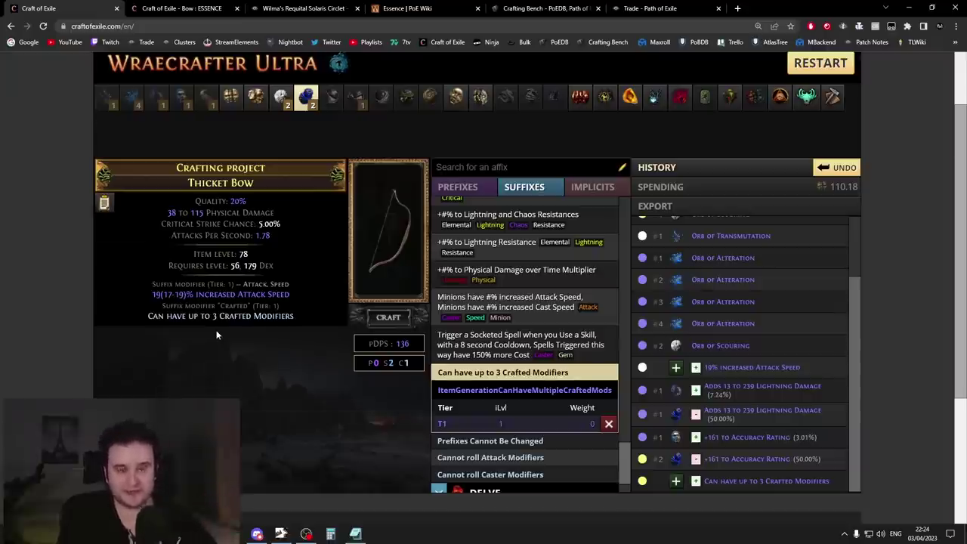
scroll(388, 380, "down", 1)
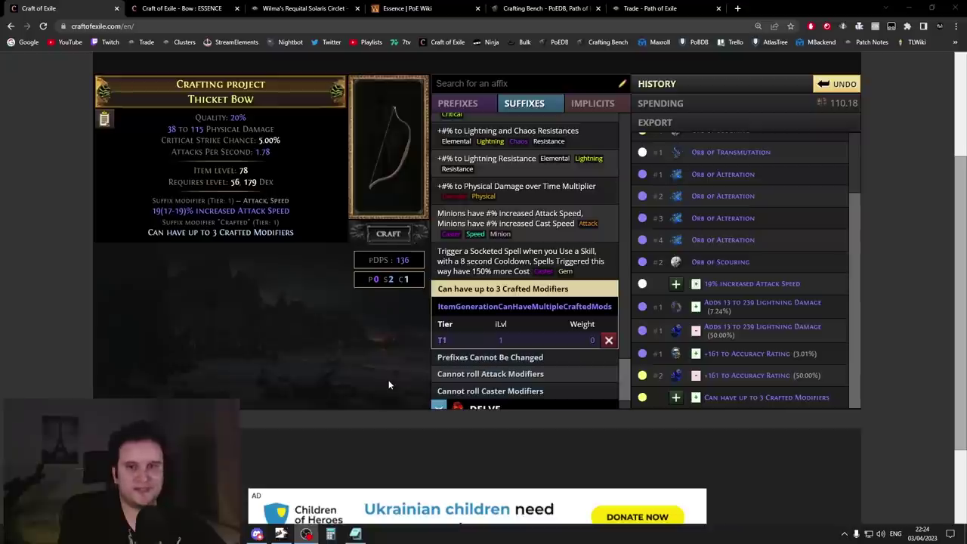
left_click(469, 375)
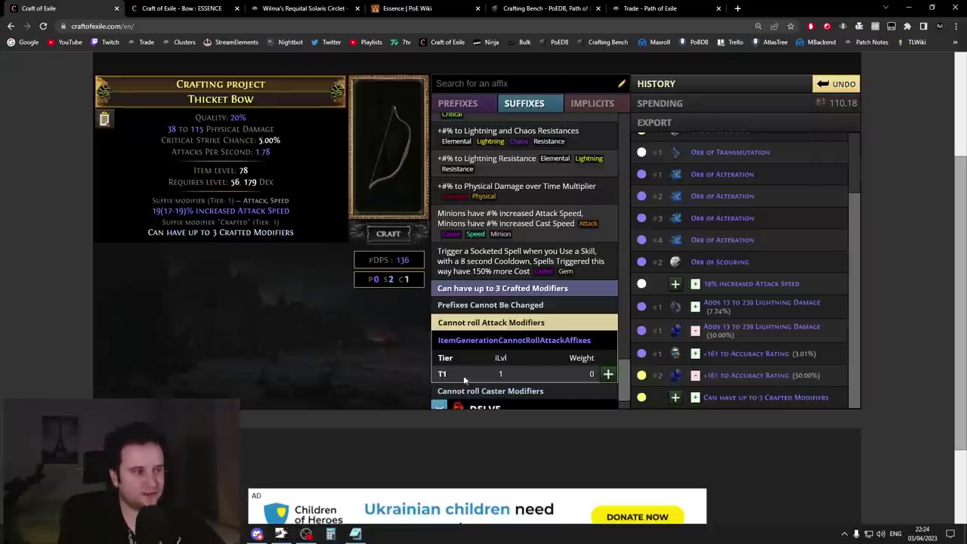
left_click(608, 373)
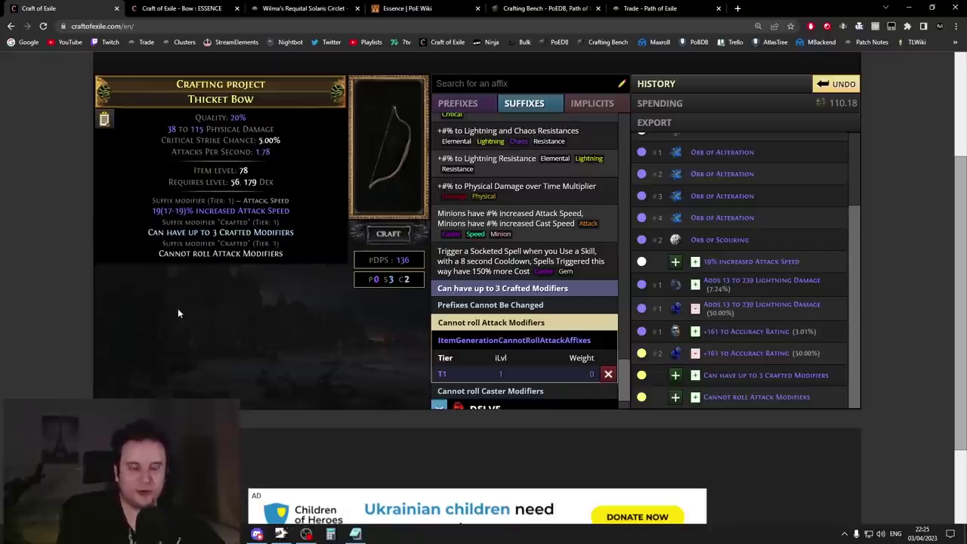
scroll(177, 308, "up", 2)
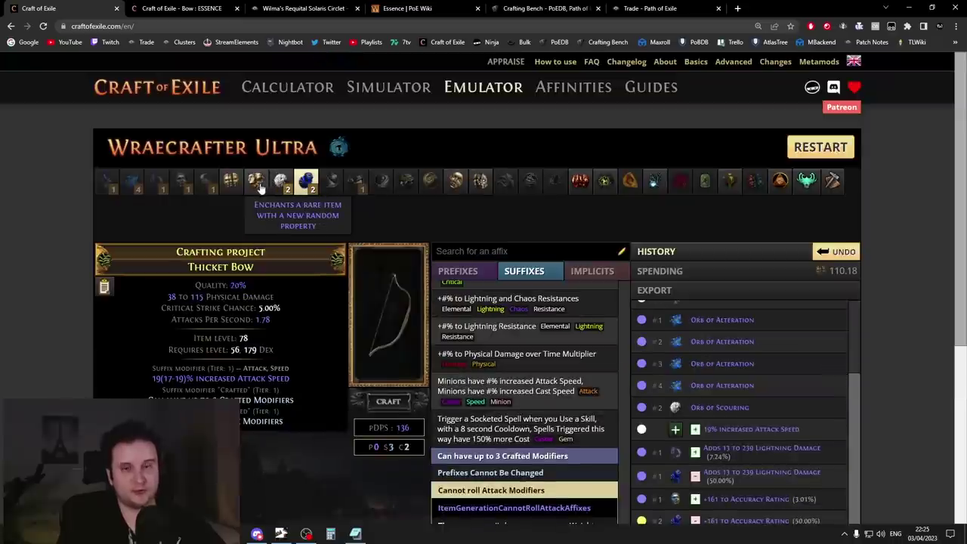
scroll(264, 200, "down", 1)
scroll(277, 302, "down", 2)
scroll(257, 295, "up", 1)
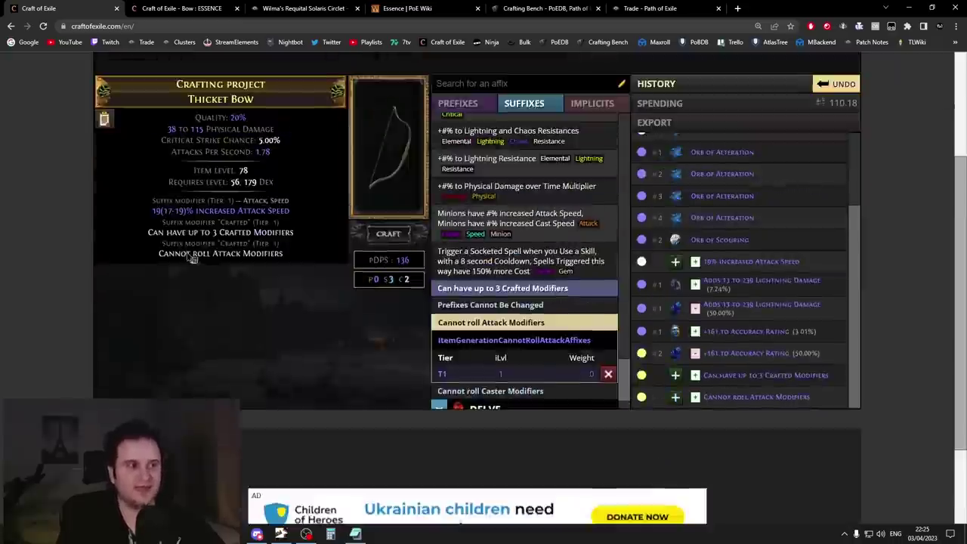
scroll(238, 332, "up", 1)
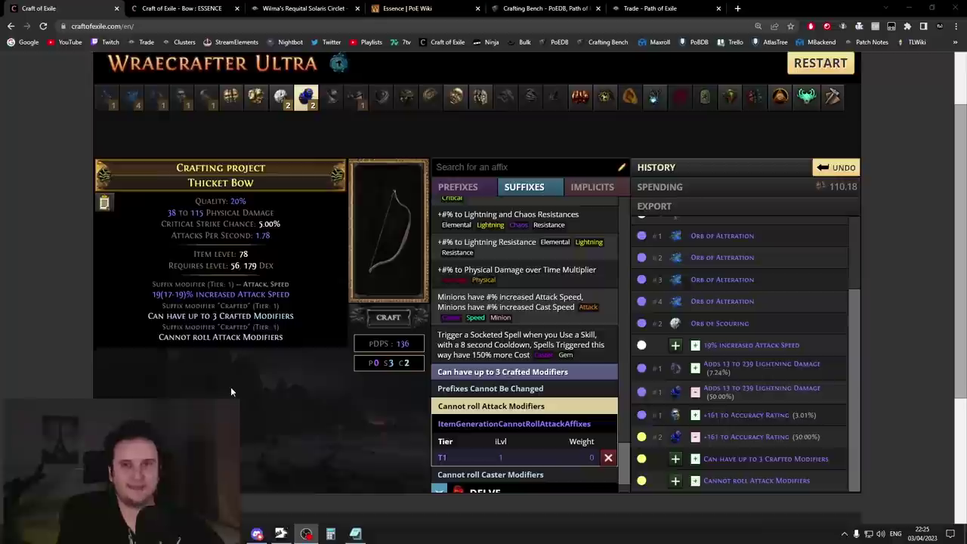
- Apply two Hunter's Exalted Orbs, adding +1 Socketed Gems and 60% Chaos Damage over Time
left_click(256, 96)
left_click(219, 302)
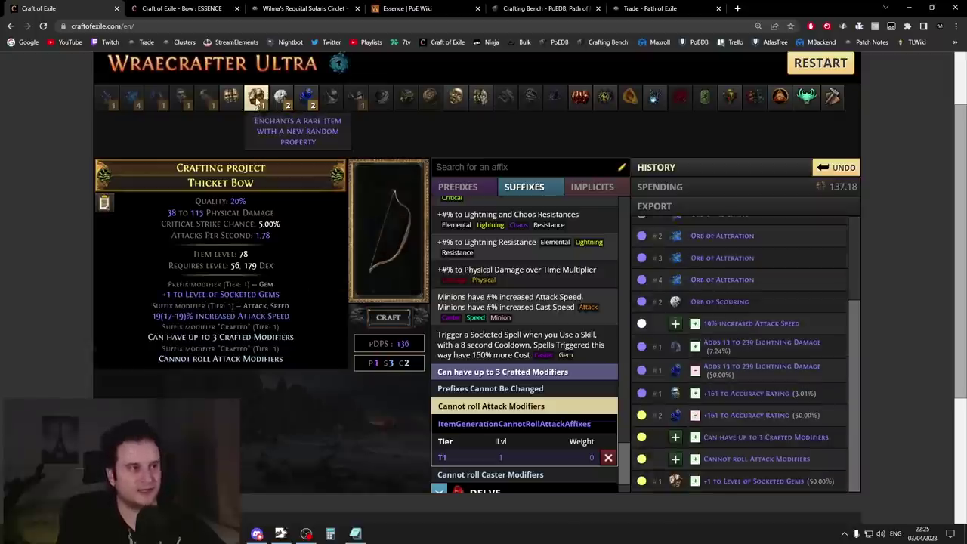
left_click(256, 96)
left_click(385, 230)
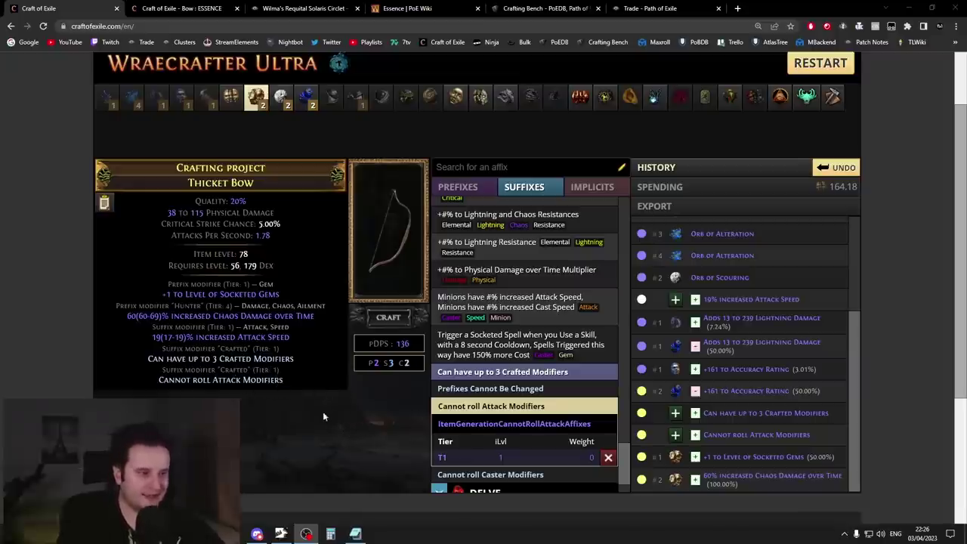
- Remove 'Cannot roll Attack Modifiers' and re-craft 'Can have up to 3 Crafted Modifiers'
left_click(607, 458)
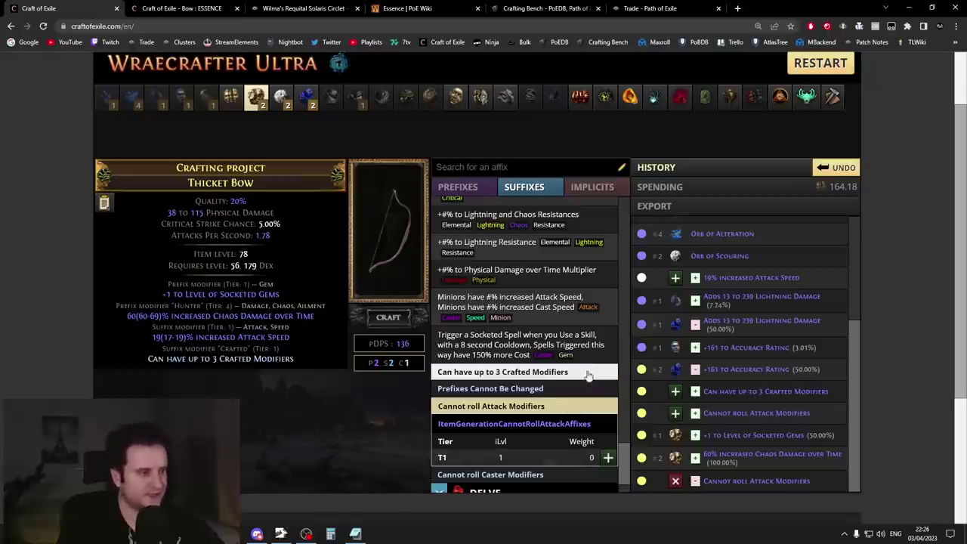
left_click(503, 371)
left_click(608, 423)
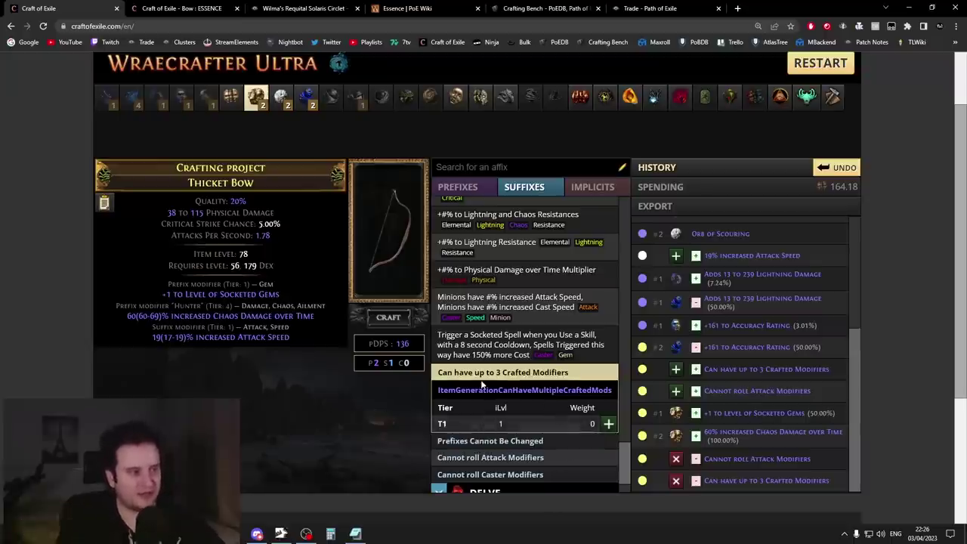
left_click(609, 423)
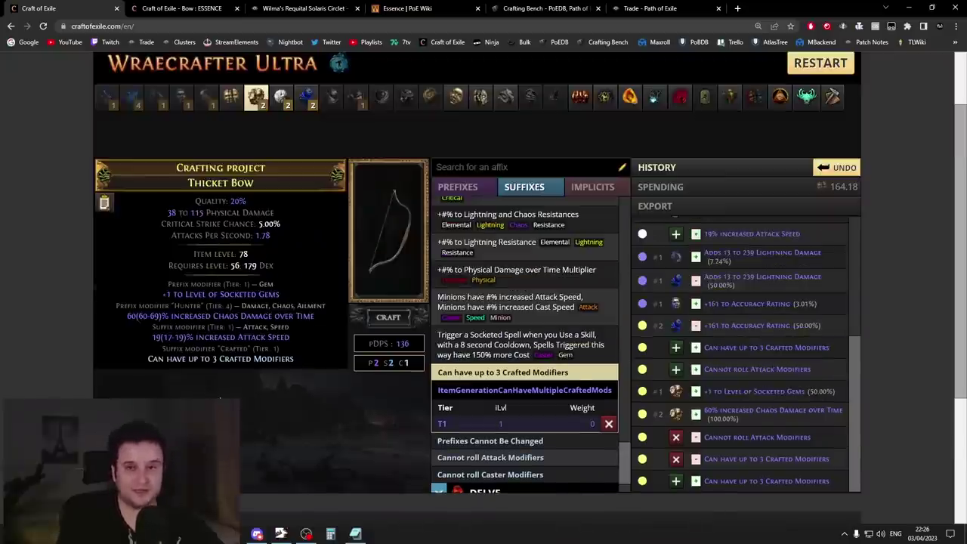
- Craft the tier-1 +18% Chaos Damage over Time Multiplier suffix onto the bow
scroll(572, 196, "down", 1)
left_click(579, 164)
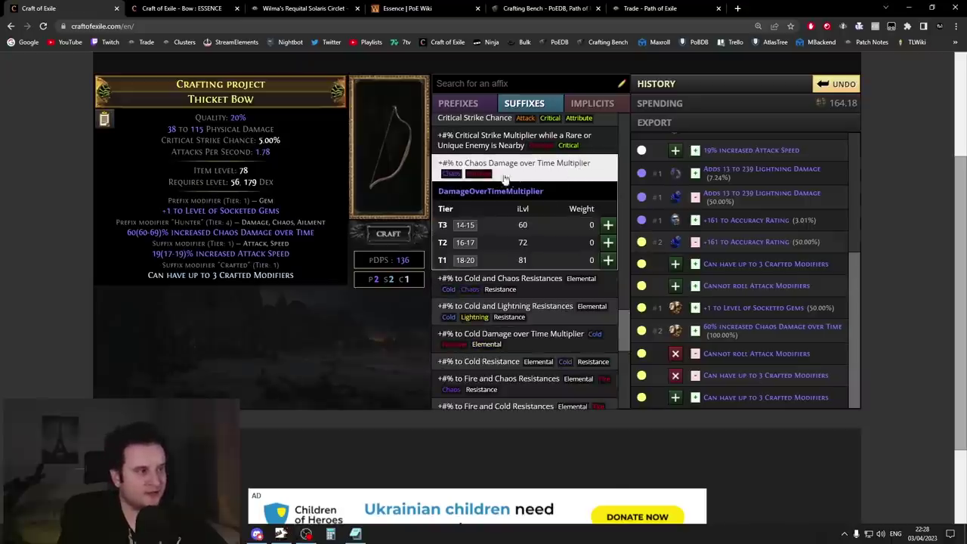
left_click(606, 261)
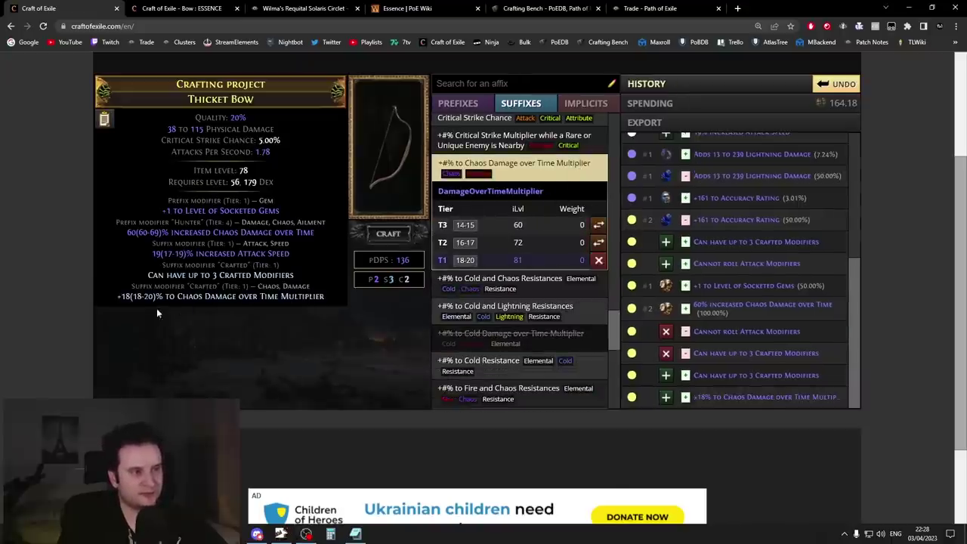
scroll(361, 337, "up", 1)
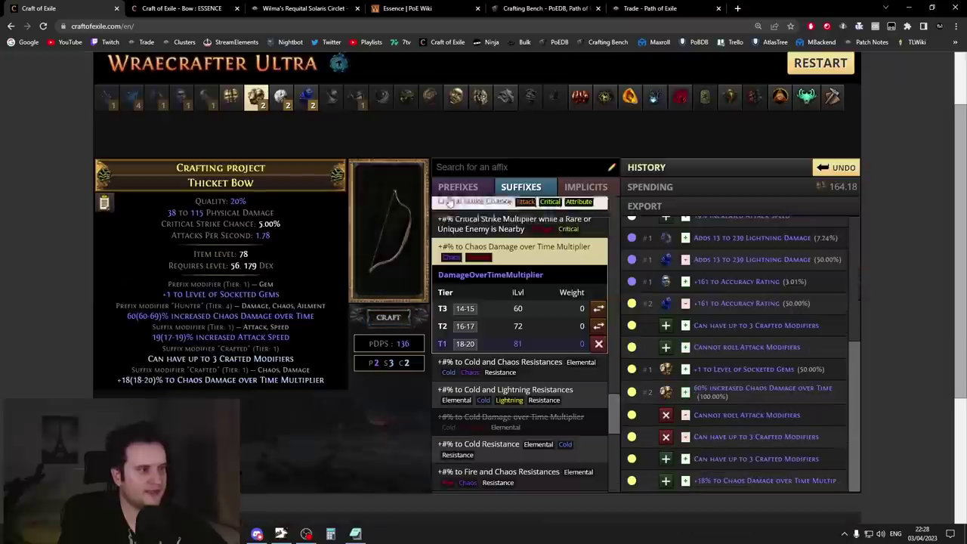
- Craft the tier-1 +2 to Level of Socketed Support Gems prefix onto the bow
left_click(458, 187)
scroll(535, 273, "down", 3)
scroll(535, 274, "down", 2)
scroll(521, 226, "down", 5)
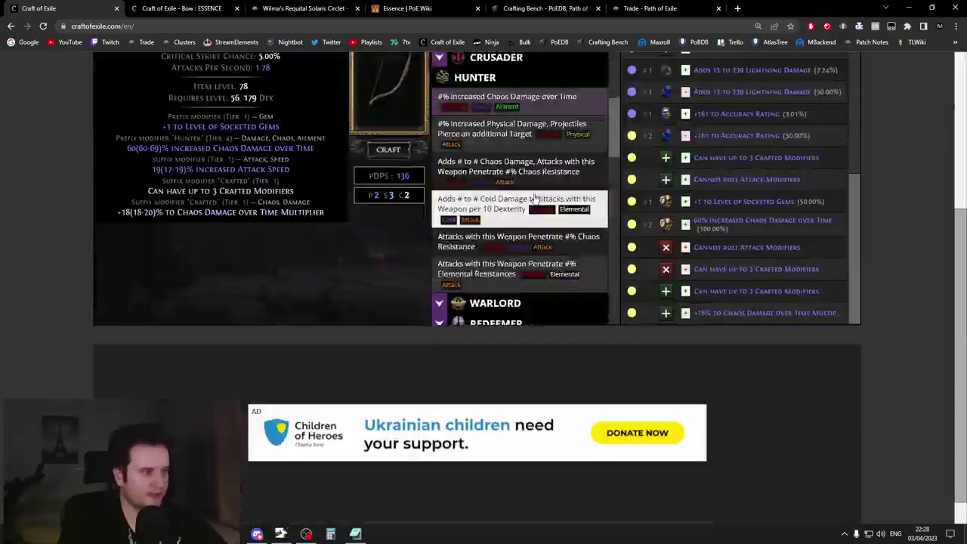
scroll(529, 230, "down", 4)
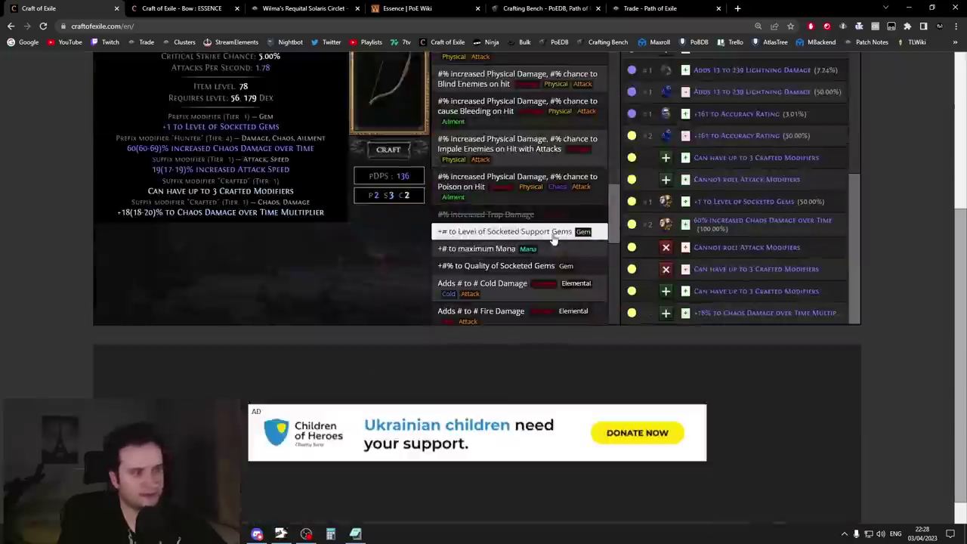
left_click(555, 232)
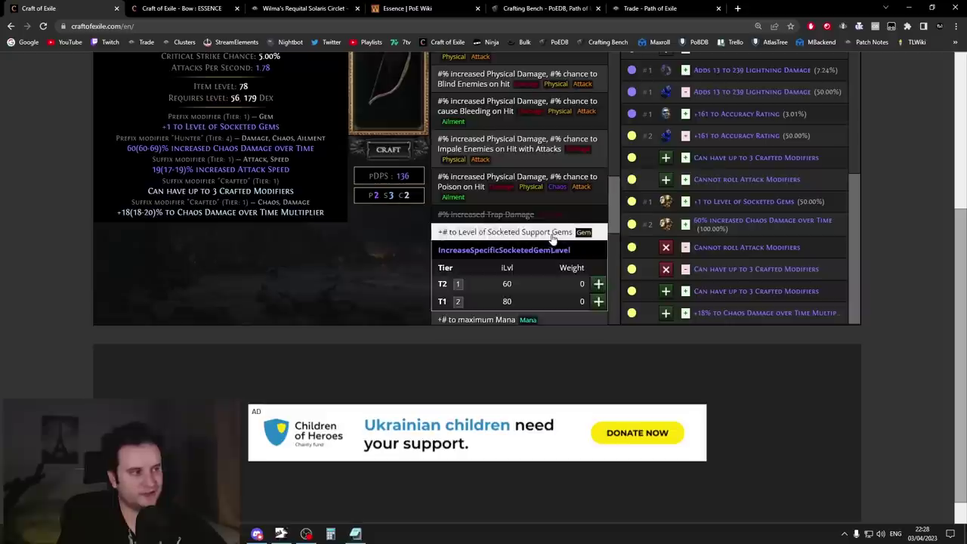
left_click(598, 302)
scroll(276, 287, "up", 1)
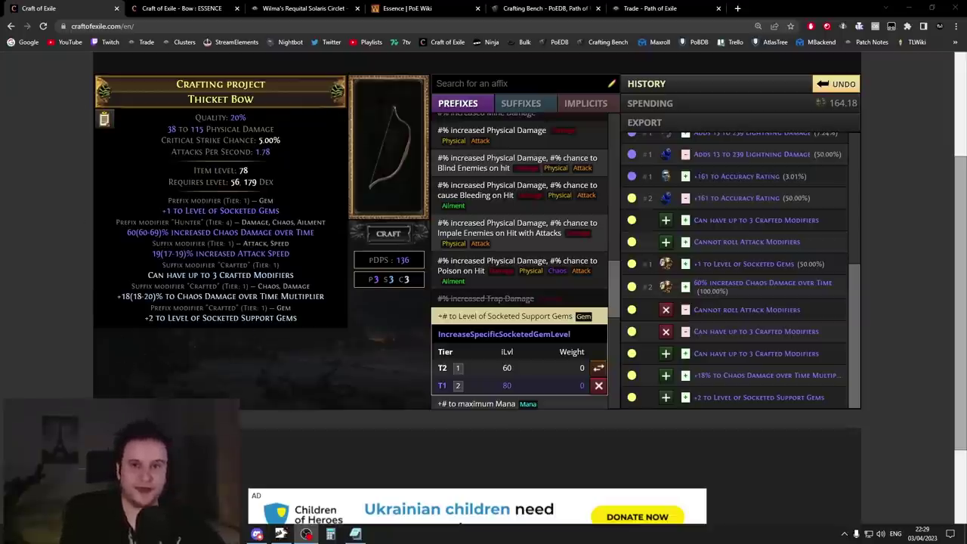
- Switch to the Black Notepad window holding the leveling notes
key("alt+Tab")
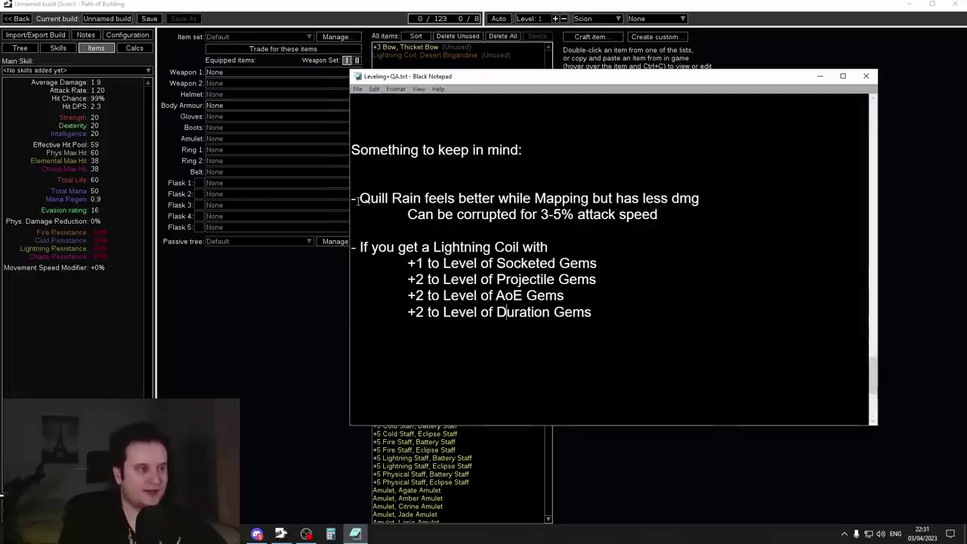
- Highlight the Quill Rain and corrupt-for-attack-speed lines in the notes
left_click_drag(355, 198, 693, 213)
left_click(702, 215)
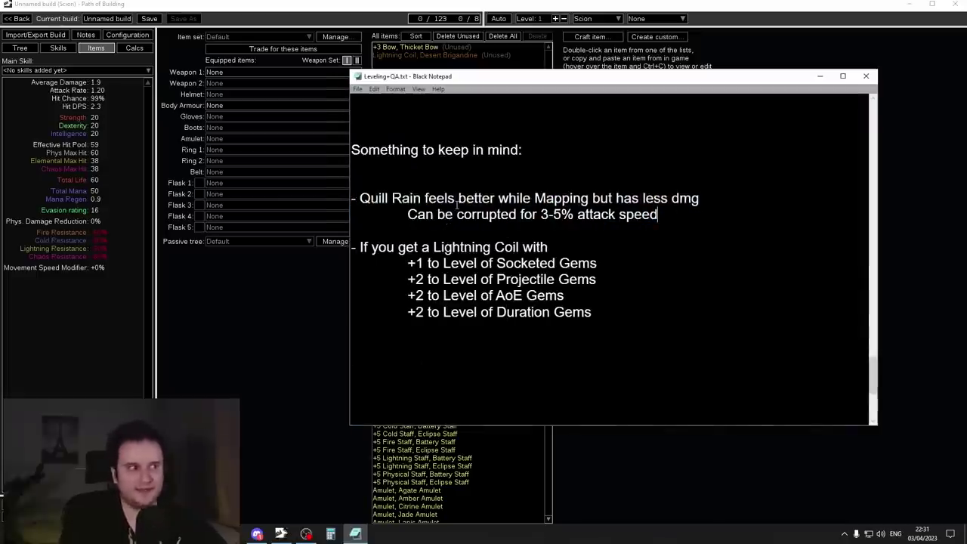
left_click_drag(359, 198, 669, 217)
left_click(669, 217)
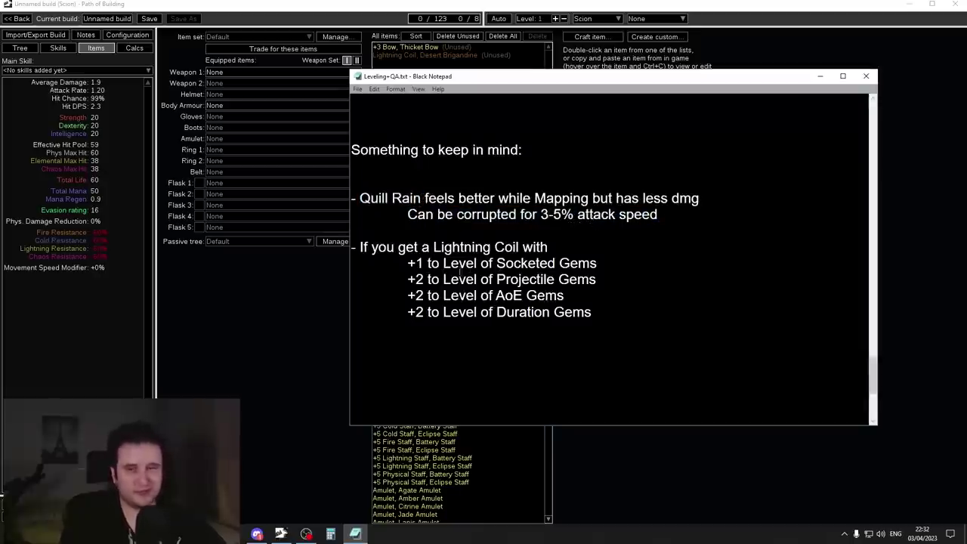
- Highlight the Lightning Coil gem-level lines in the notes
left_click_drag(358, 248, 626, 324)
left_click(627, 327)
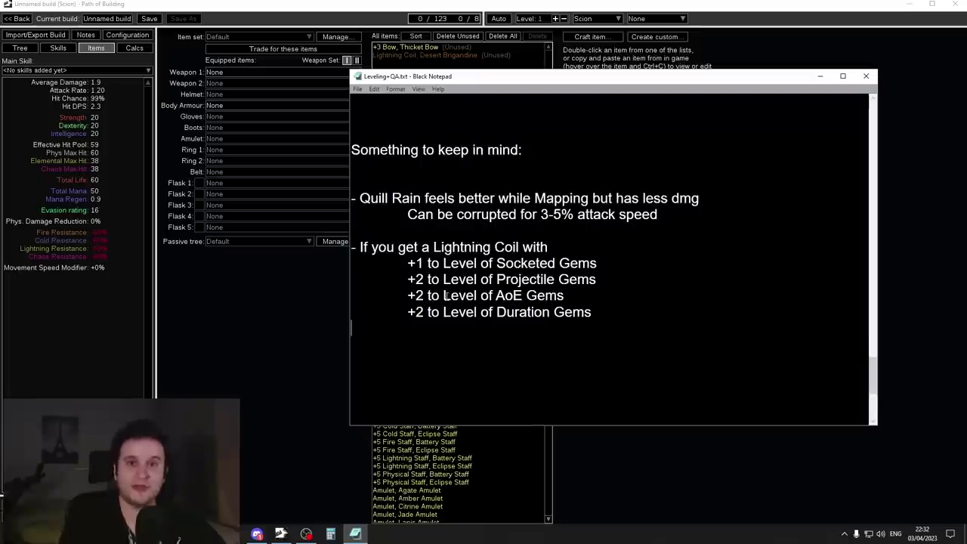
left_click_drag(412, 263, 609, 318)
left_click(609, 318)
left_click_drag(408, 263, 618, 317)
left_click(617, 317)
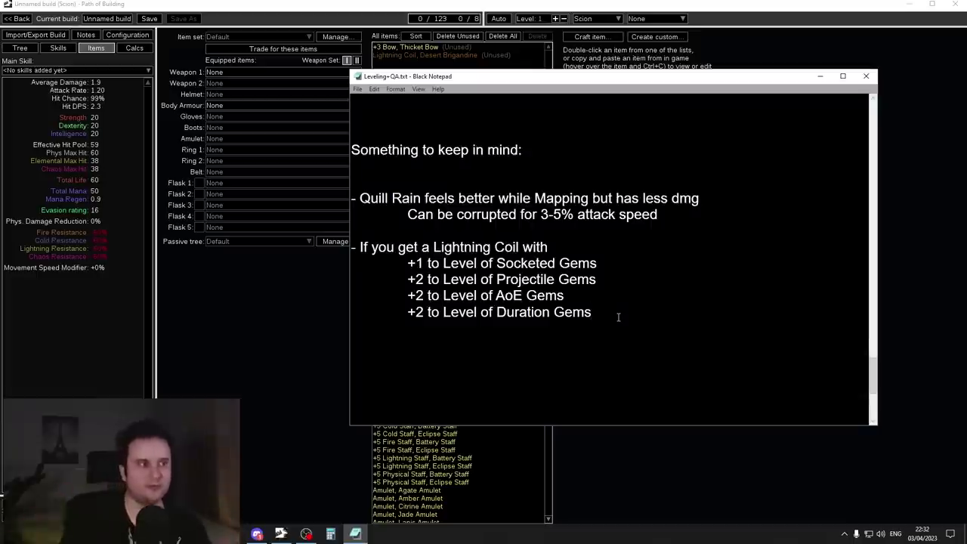
- Mark the Socketed Gems line, then bring Path of Building's Lightning Coil item forward
key("alt+Tab")
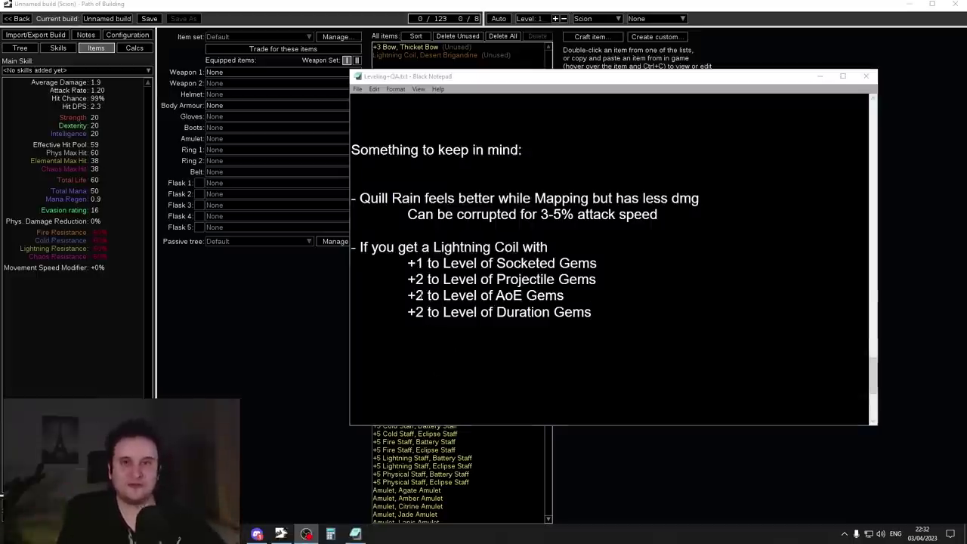
key("alt+Tab")
left_click_drag(443, 263, 468, 263)
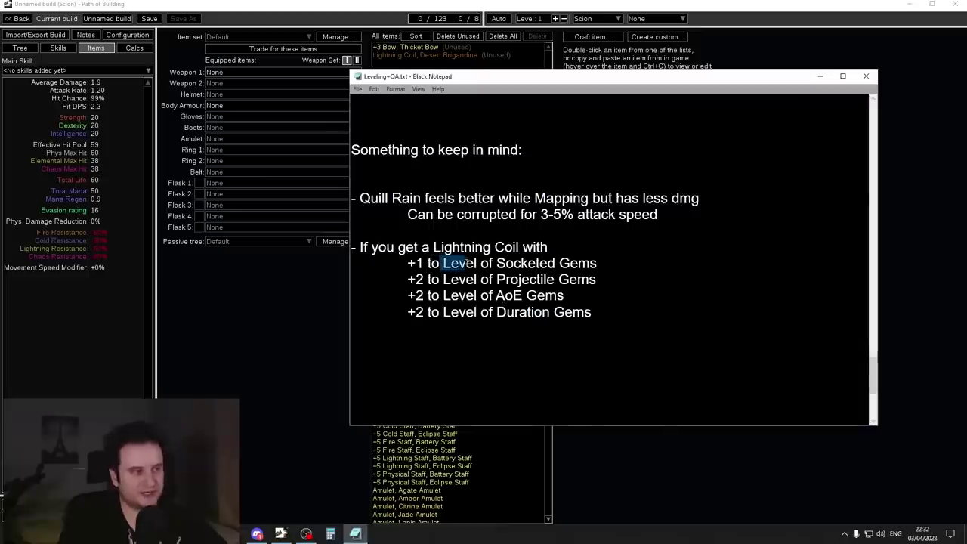
left_click(296, 316)
mouse_move(451, 55)
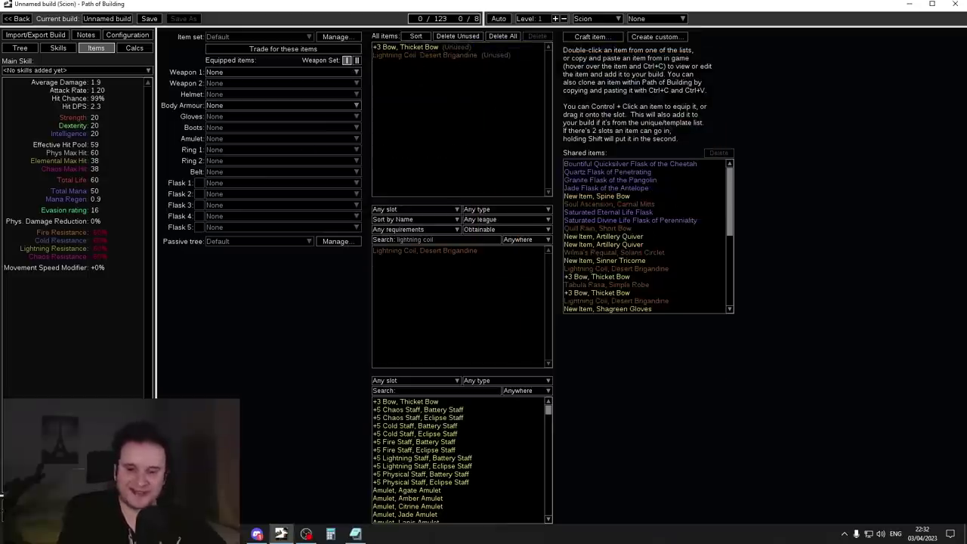
- Bring Black Notepad forward and highlight the Socketed, Projectile, AoE and Duration gem-level lines in turn
key("alt+Tab")
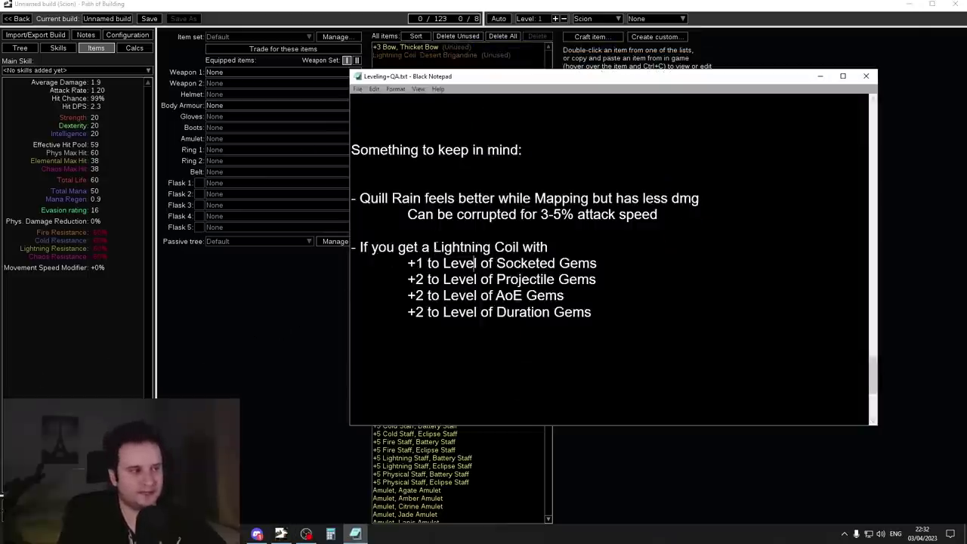
left_click_drag(406, 263, 635, 319)
left_click(635, 319)
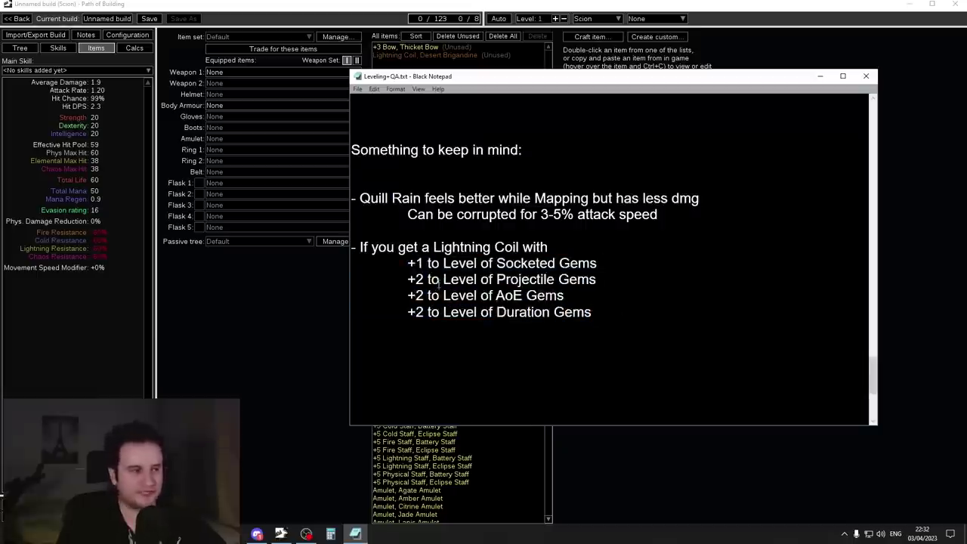
left_click_drag(408, 263, 606, 263)
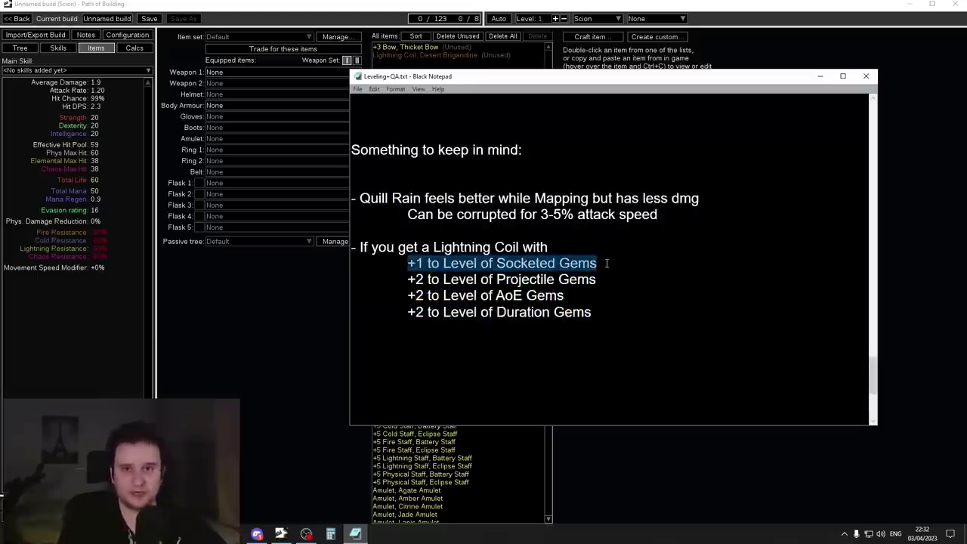
left_click(606, 262)
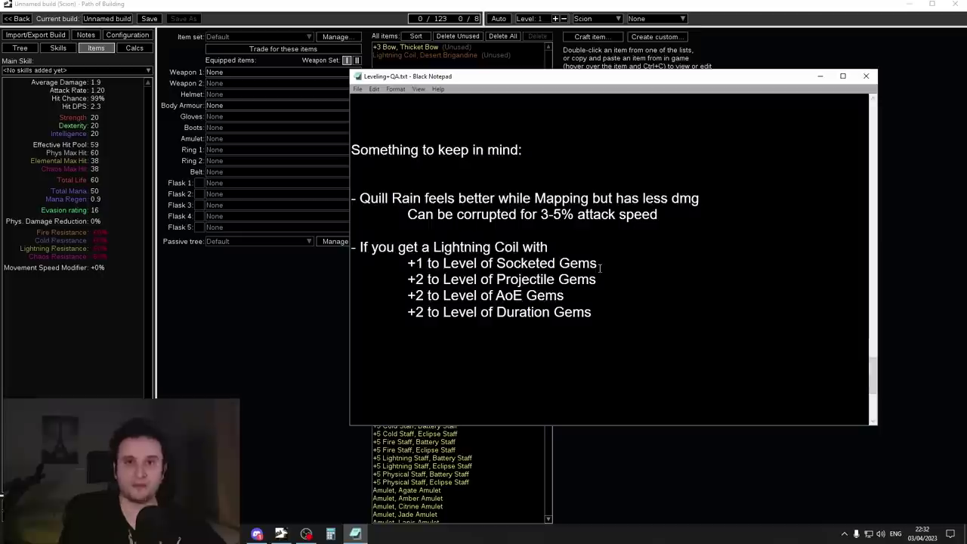
left_click_drag(352, 274, 602, 318)
left_click(601, 317)
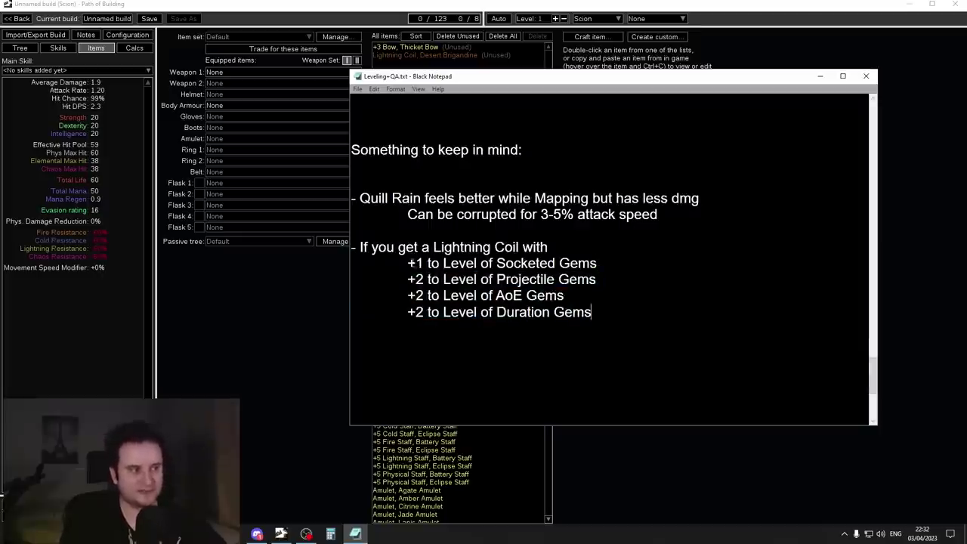
left_click_drag(409, 279, 619, 281)
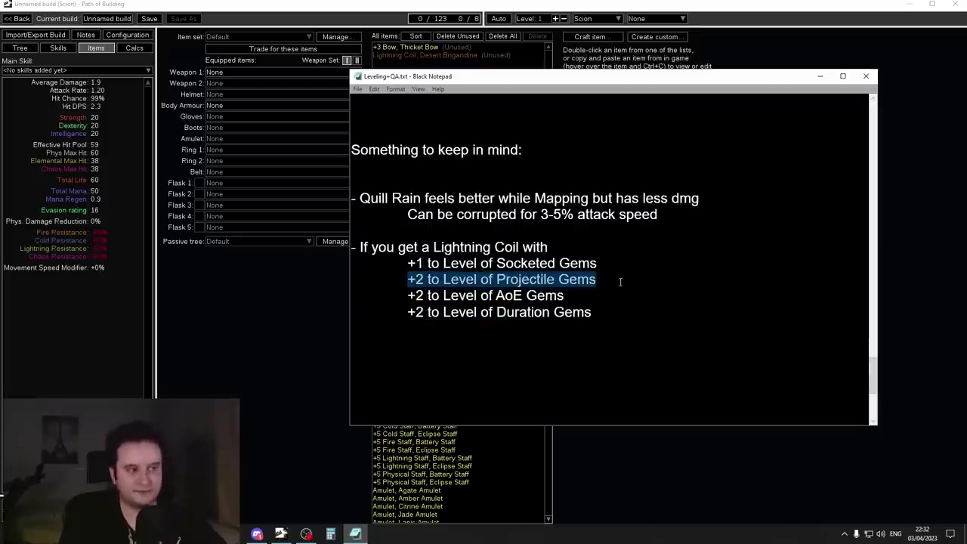
left_click(619, 280)
left_click_drag(352, 295, 597, 305)
left_click(614, 309)
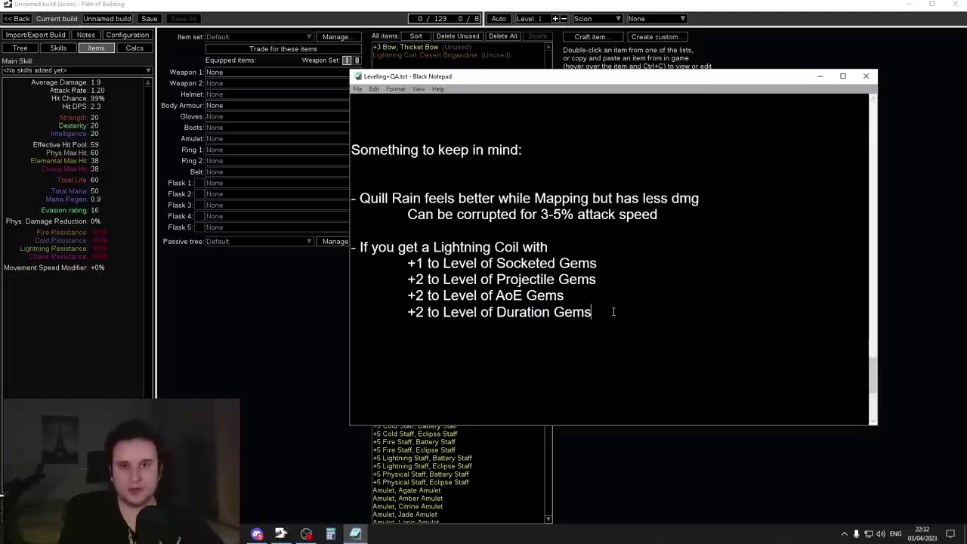
- Highlight the Lightning Coil lines, then the four gem-level lines again
key("alt+Tab")
left_click_drag(579, 332, 355, 247)
left_click(360, 248)
left_click_drag(404, 267, 611, 312)
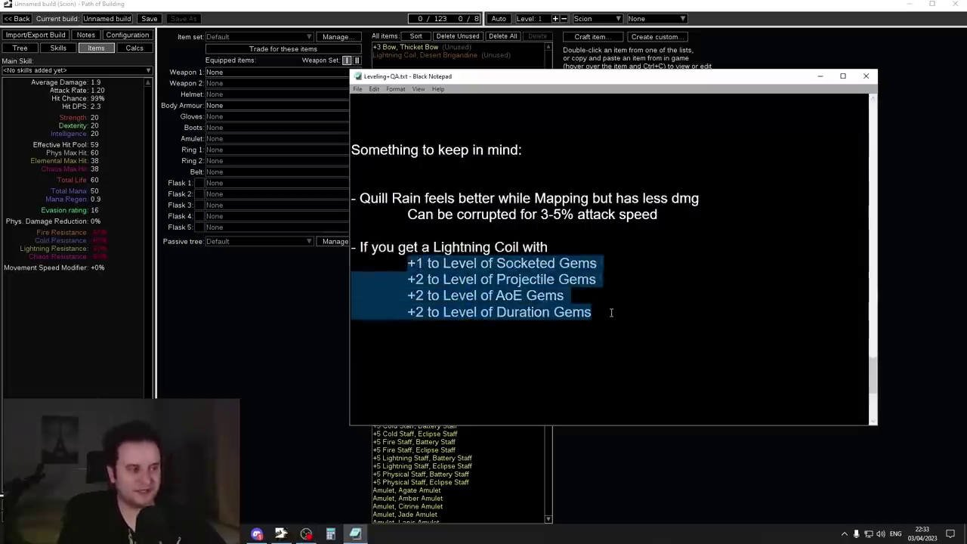
left_click(611, 312)
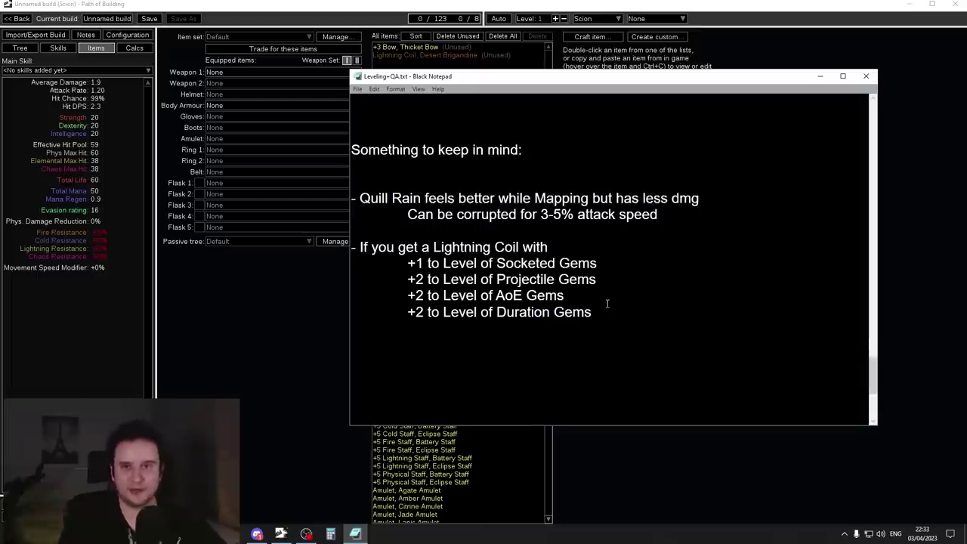
left_click_drag(604, 312, 352, 258)
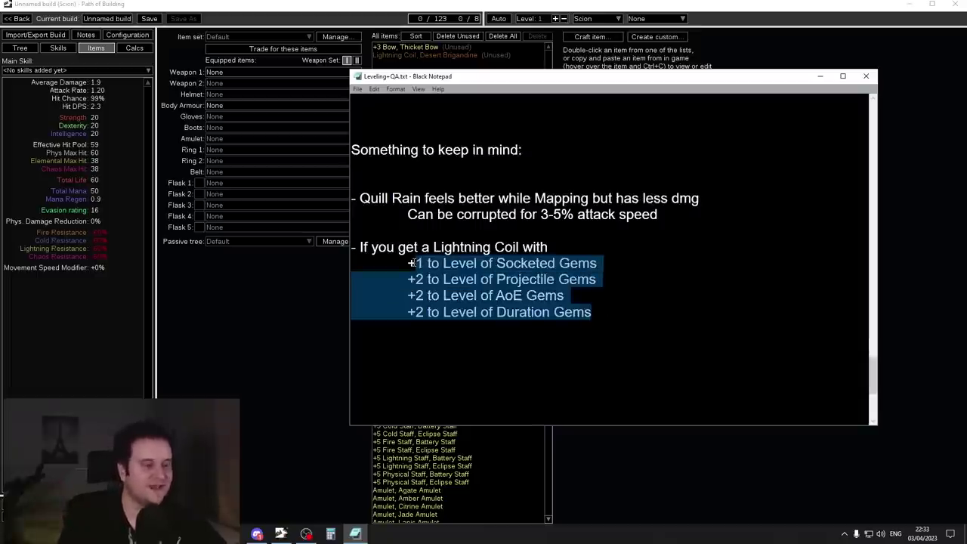
left_click(408, 264)
left_click_drag(352, 198, 759, 216)
- Scroll down to the +3 Gem Level Bow Craft budget and endgame options
scroll(562, 305, "down", 5)
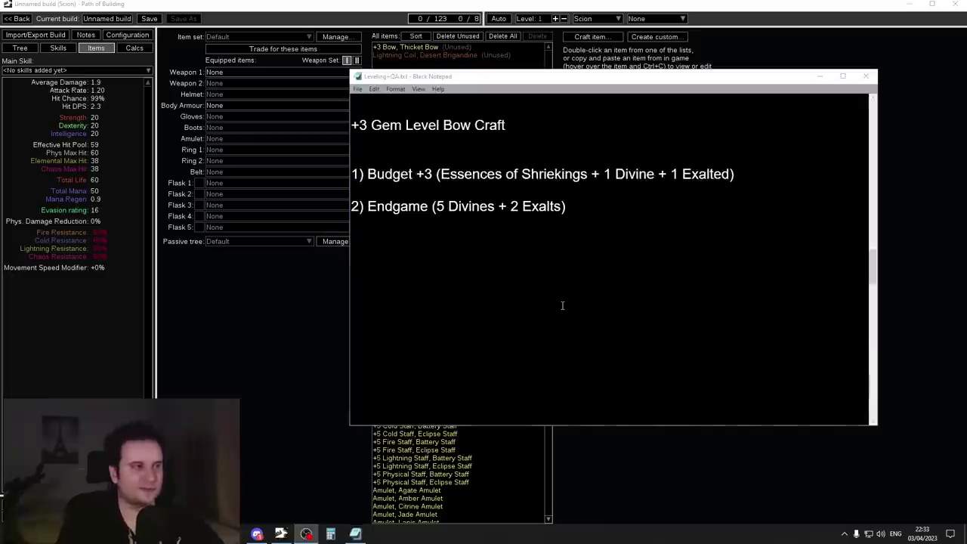